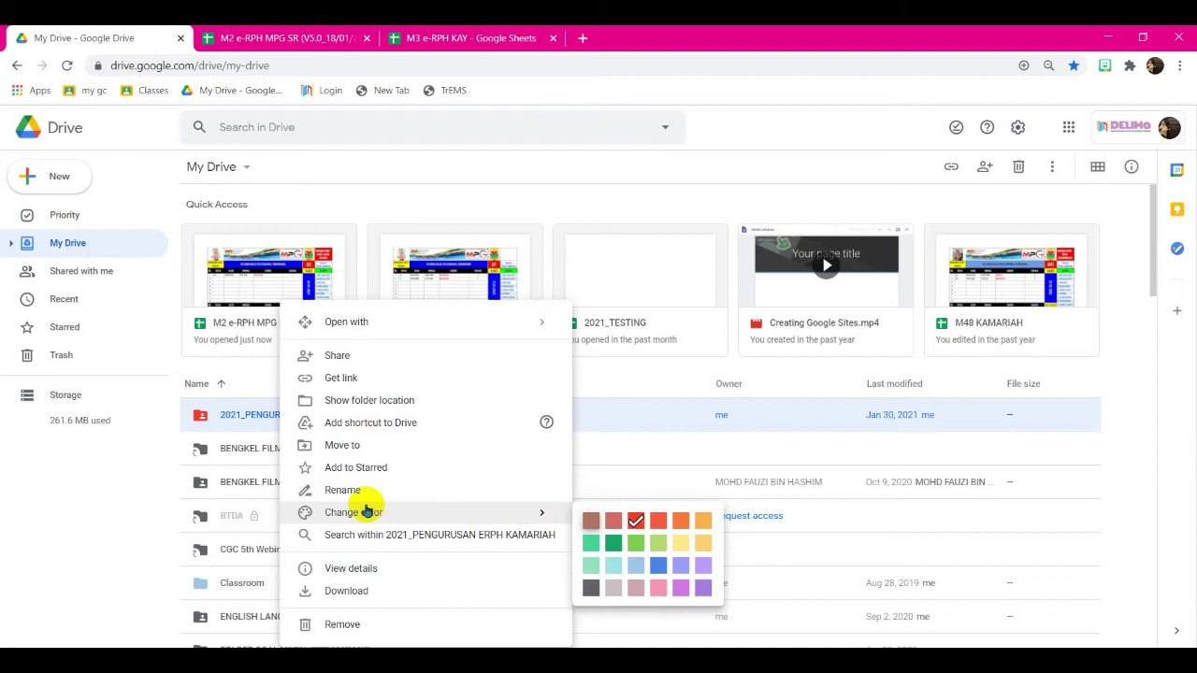
Step: Open the M2 e-RPH MPG SR (V5.0_18/01/2021) spreadsheet from the red 2021_PENGURUSAN ERPH folder in My Drive
left_click(157, 461)
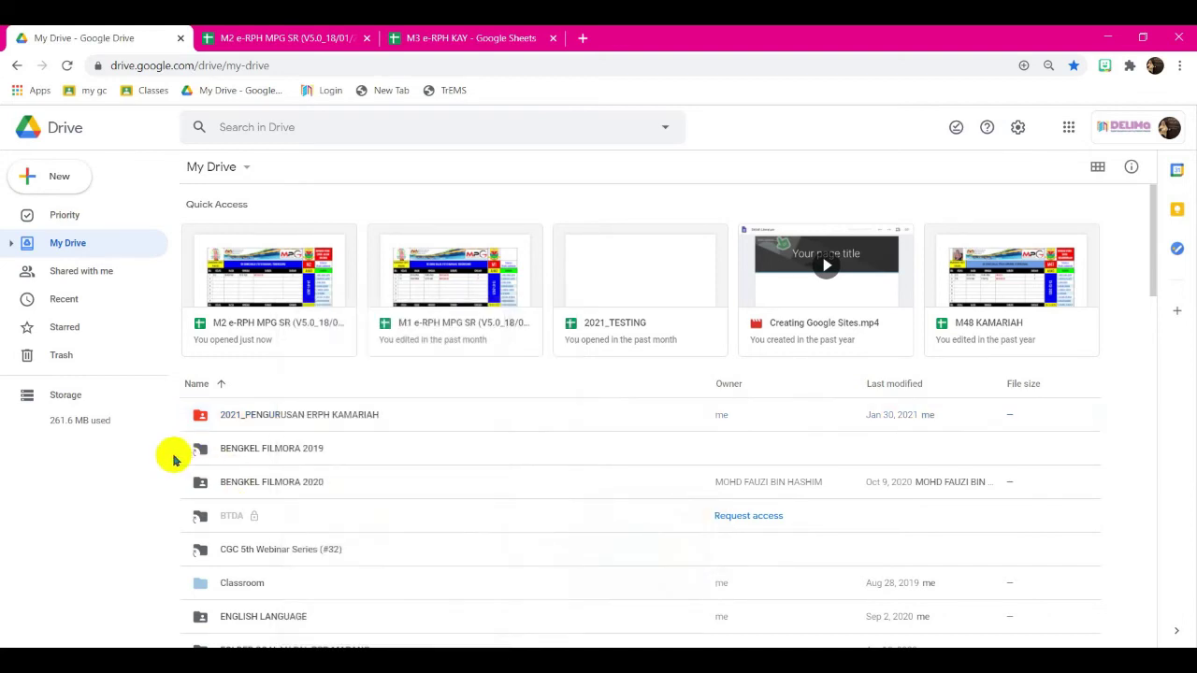
double_click(314, 414)
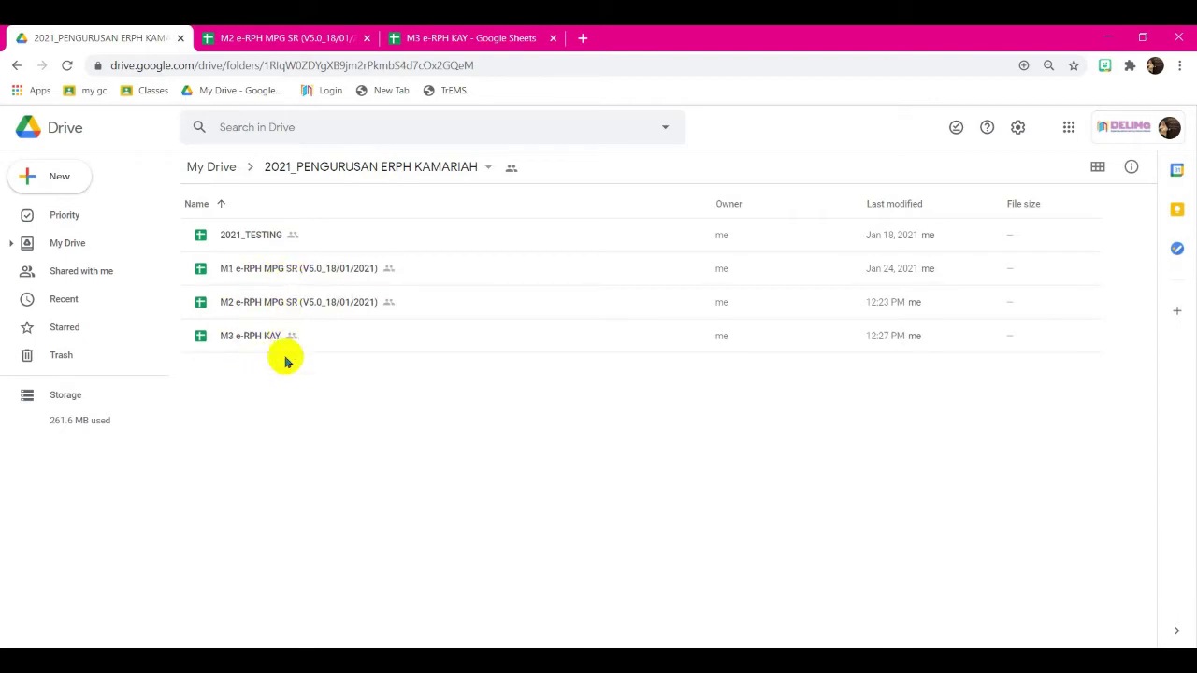
double_click(300, 305)
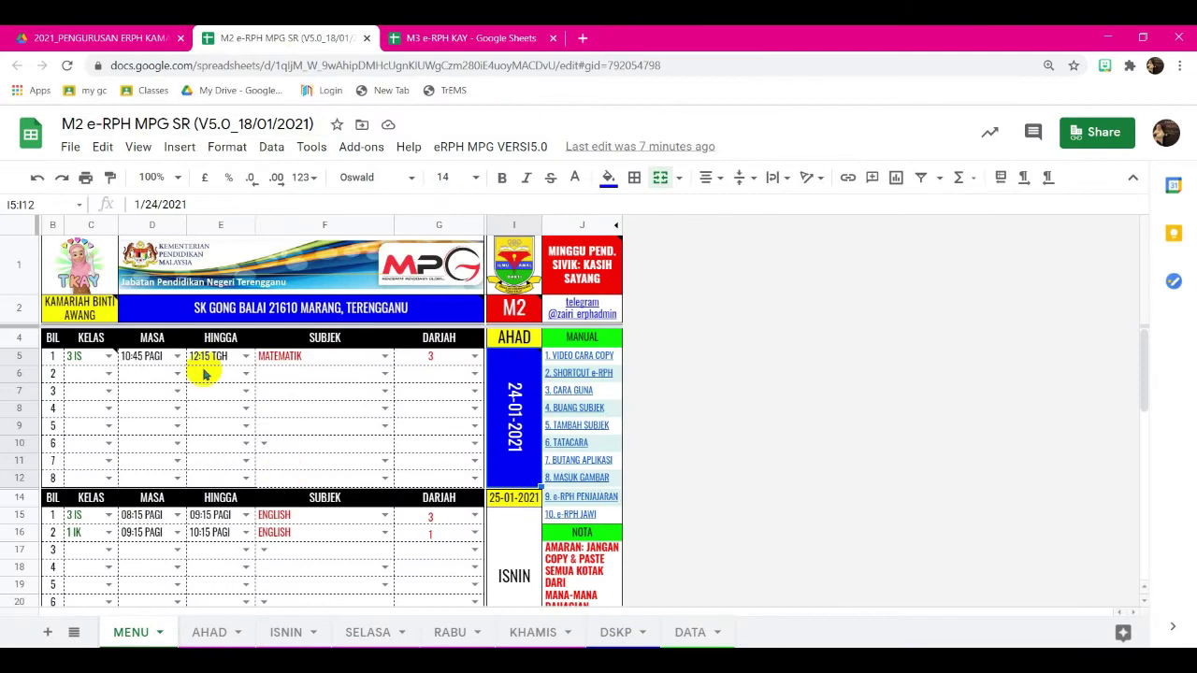
left_click(71, 147)
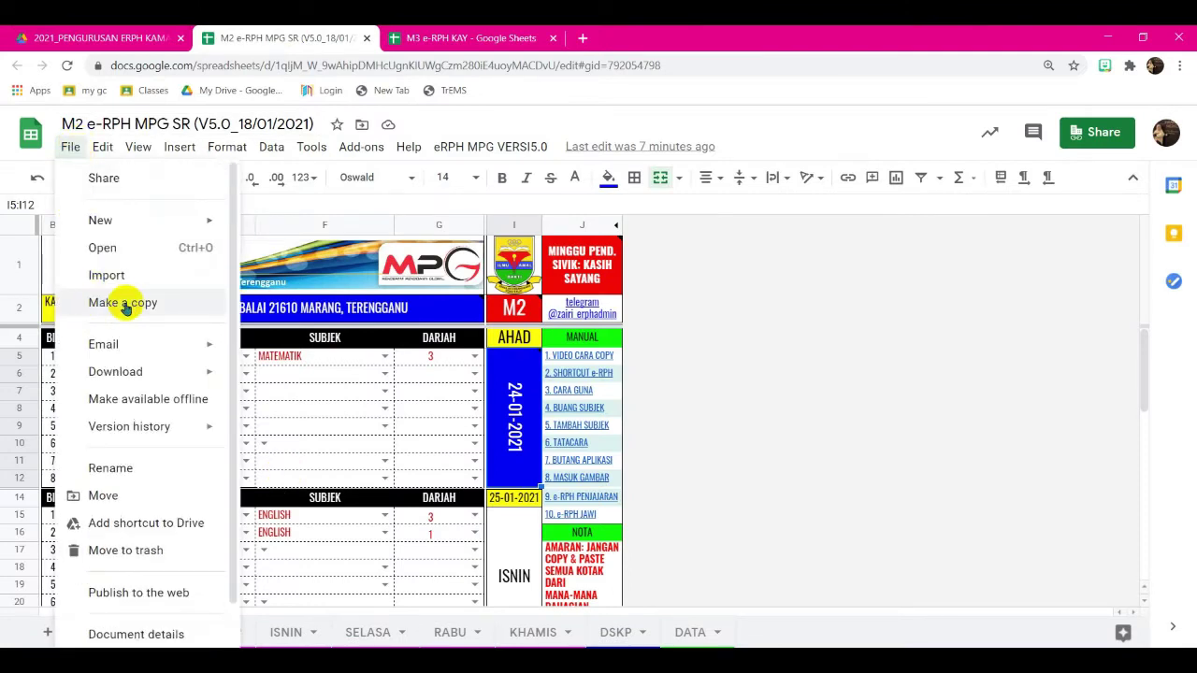
left_click(427, 39)
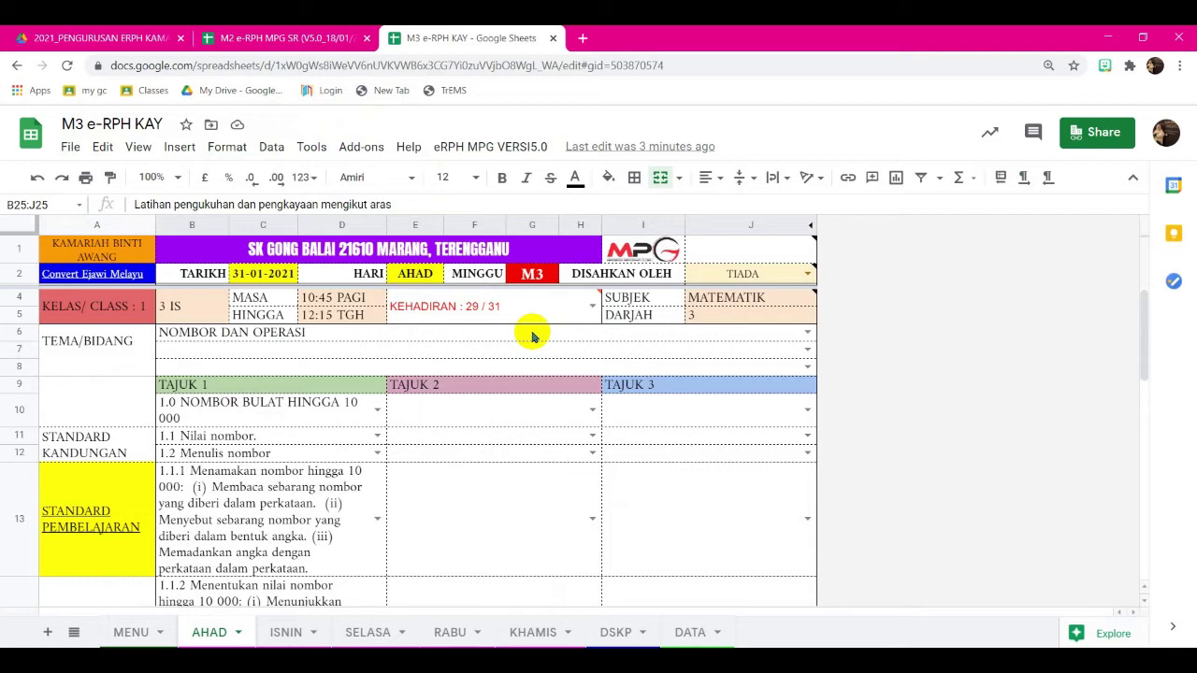
left_click(254, 42)
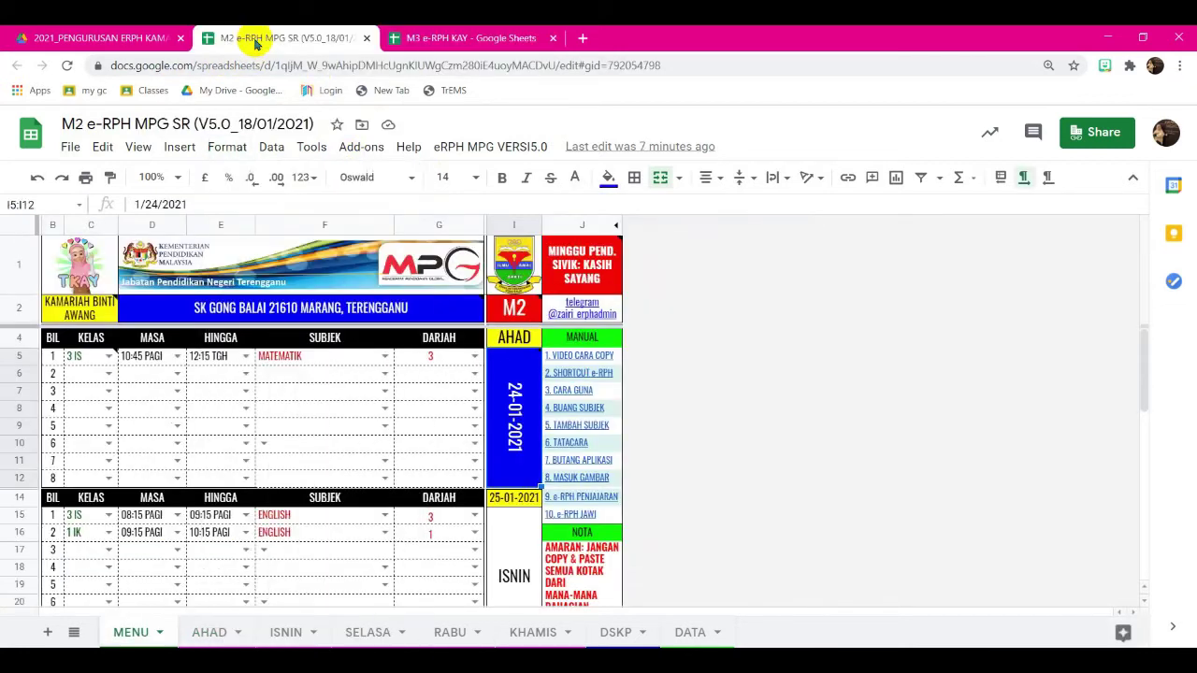
left_click(70, 147)
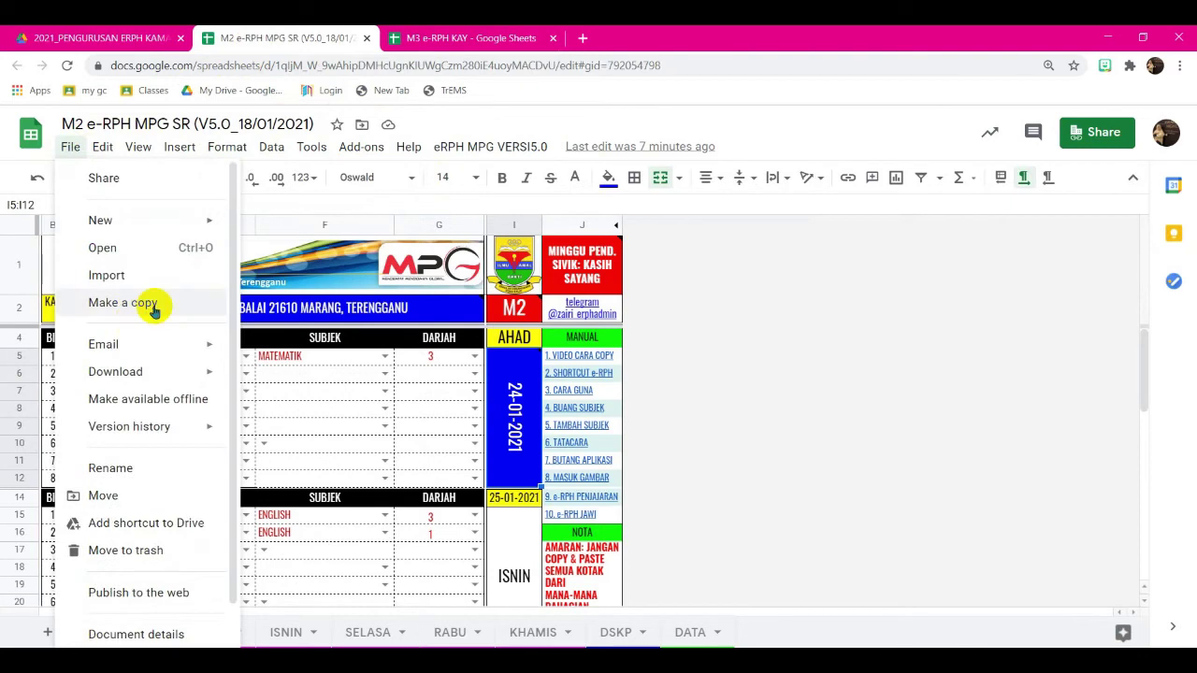
left_click(149, 303)
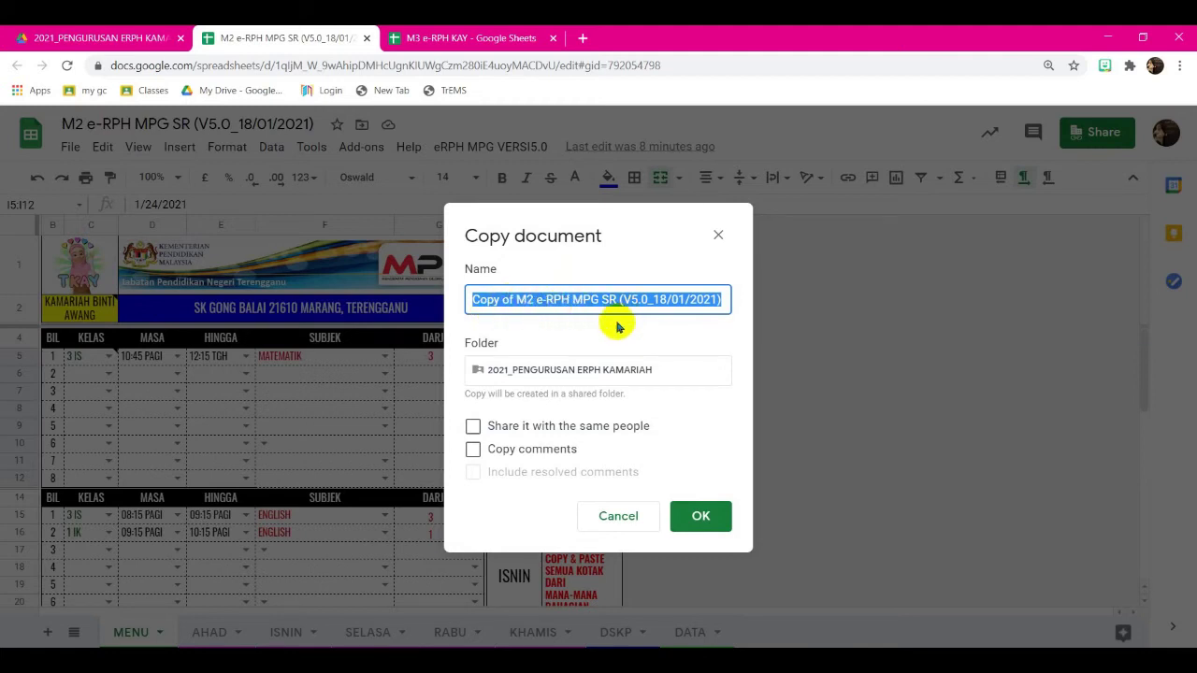
left_click(616, 515)
Step: Switch to the M3 e-RPH KAY spreadsheet and review the content and learning standards on the AHAD sheet
left_click(452, 35)
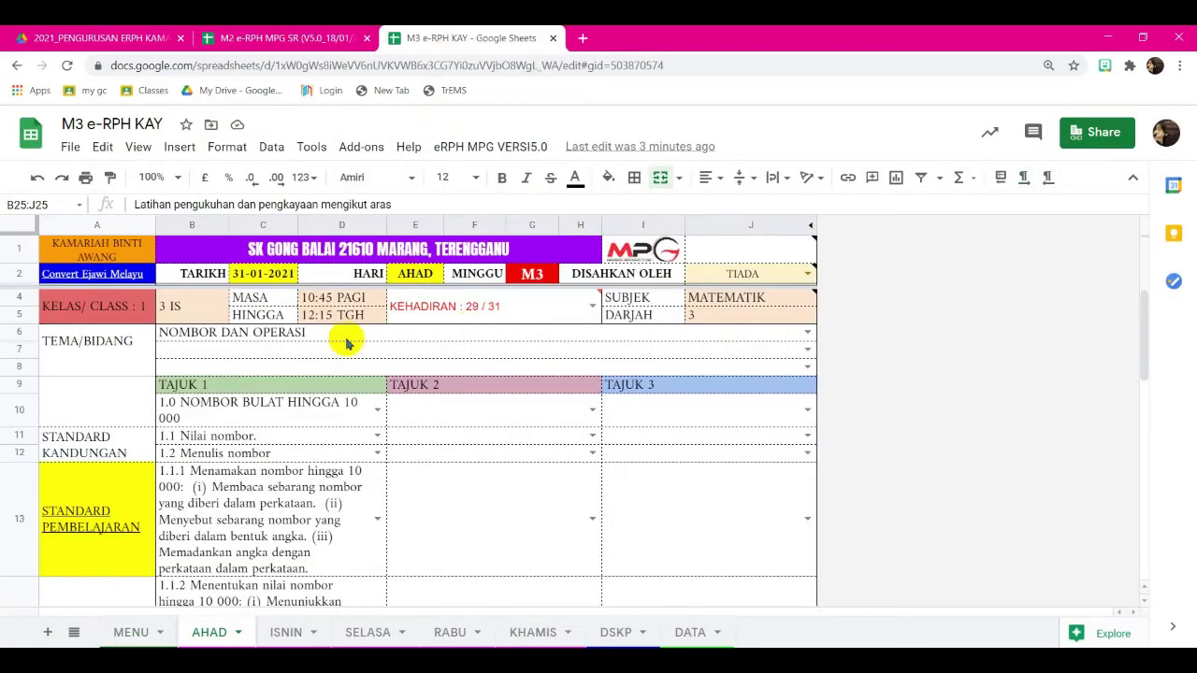
scroll(339, 397, "down", 2)
scroll(339, 397, "up", 2)
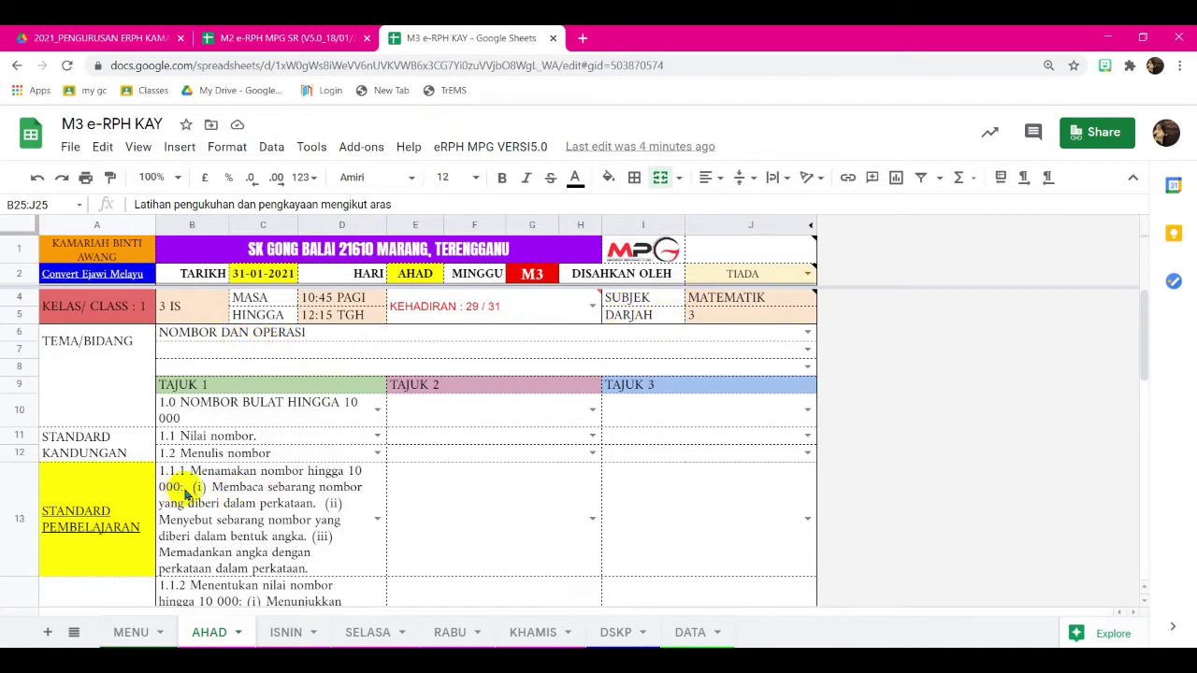
scroll(216, 497, "down", 6)
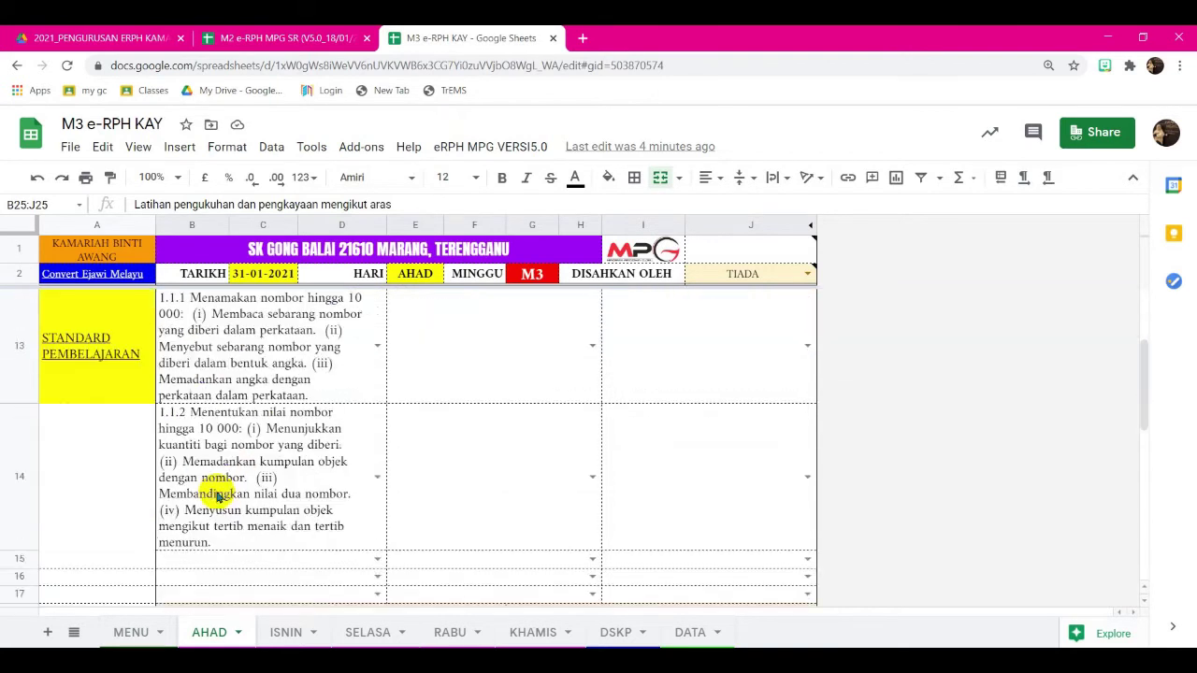
scroll(215, 497, "up", 6)
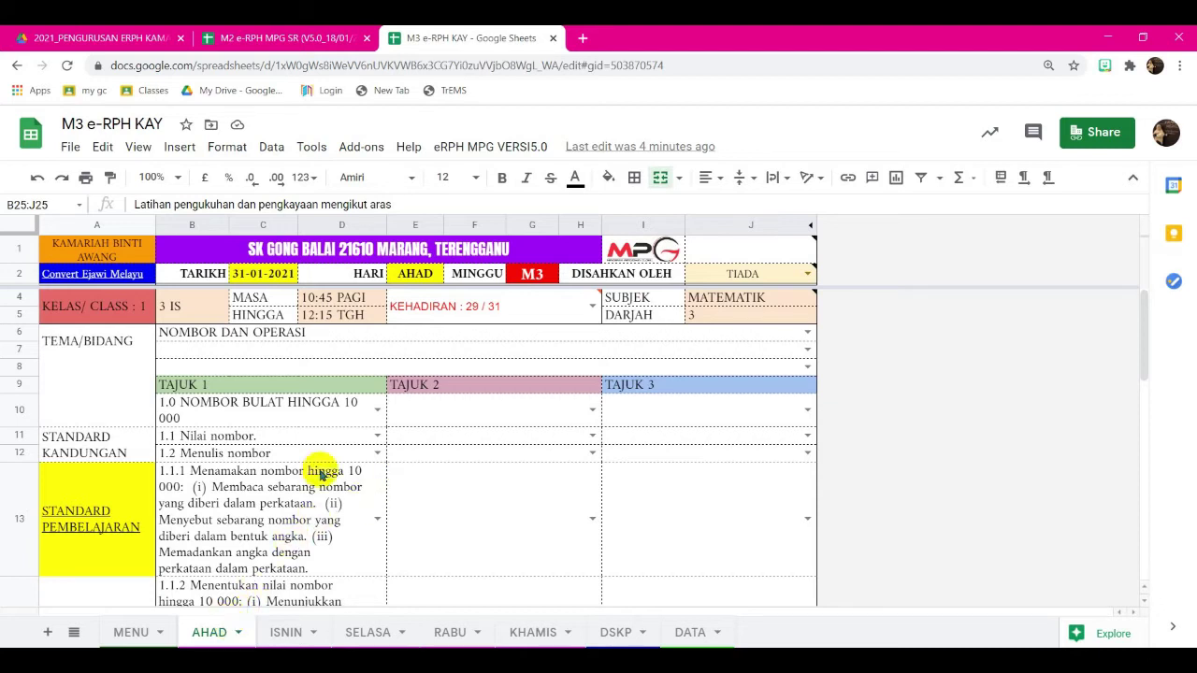
Step: Choose 1 RPH as the eRPH count for the AHAD sheet and authorize the attached script with the Google account
left_click(460, 147)
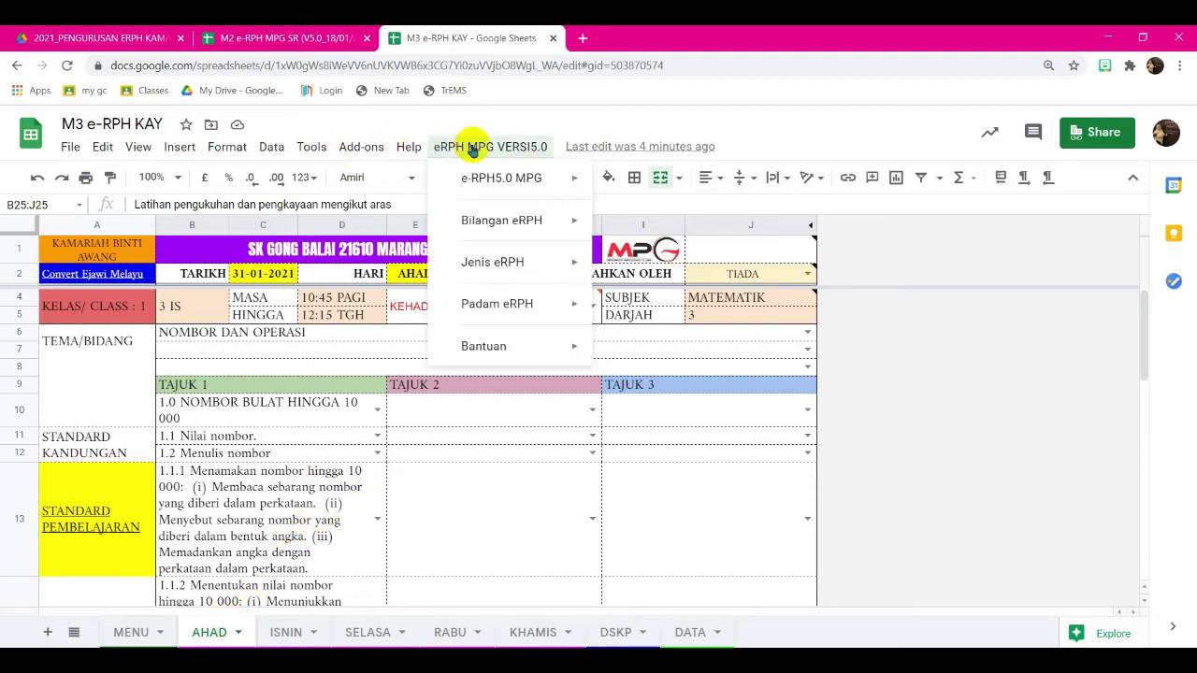
mouse_move(501, 221)
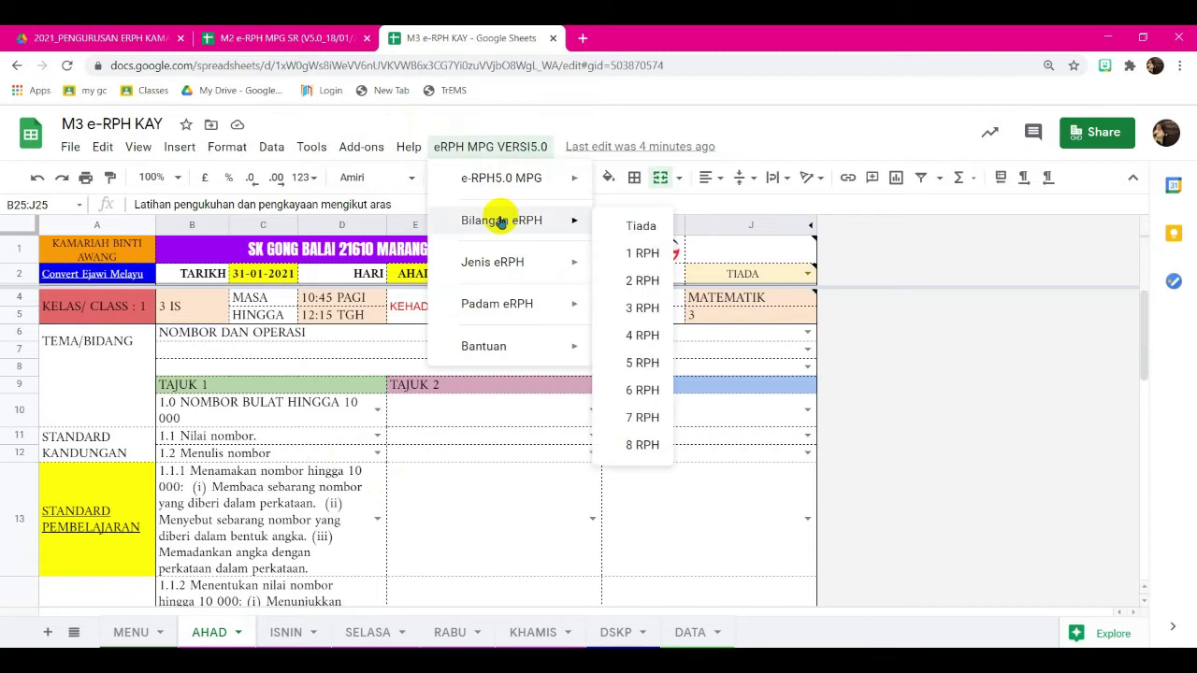
left_click(617, 253)
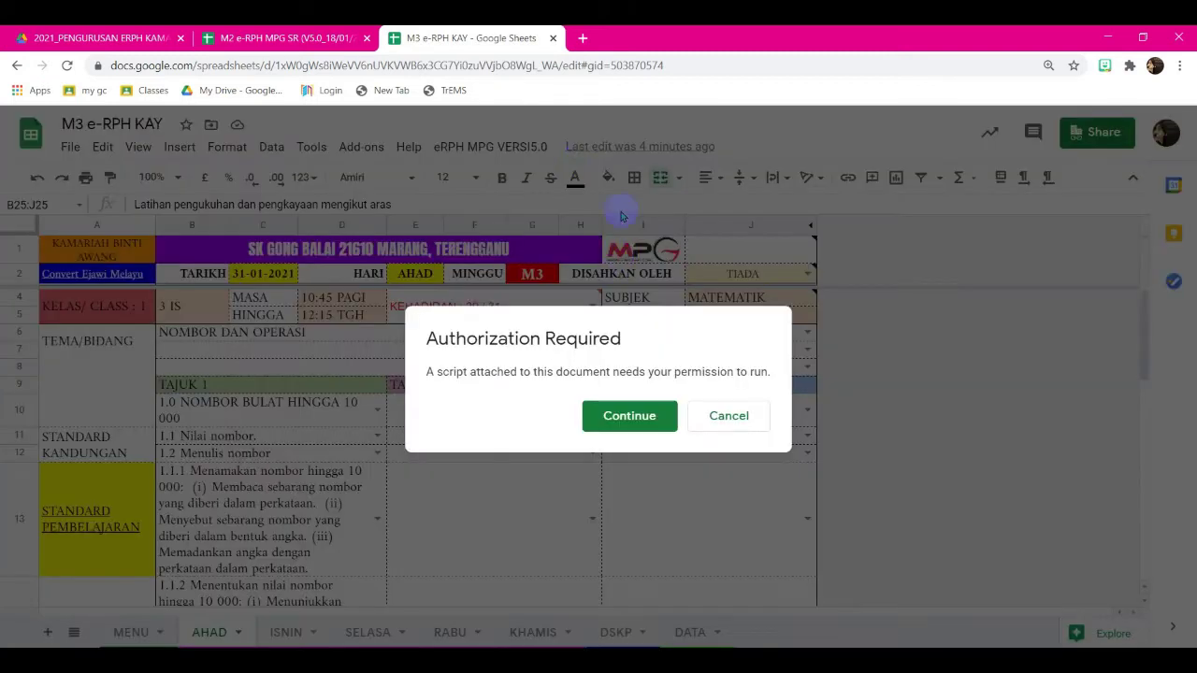
left_click(600, 425)
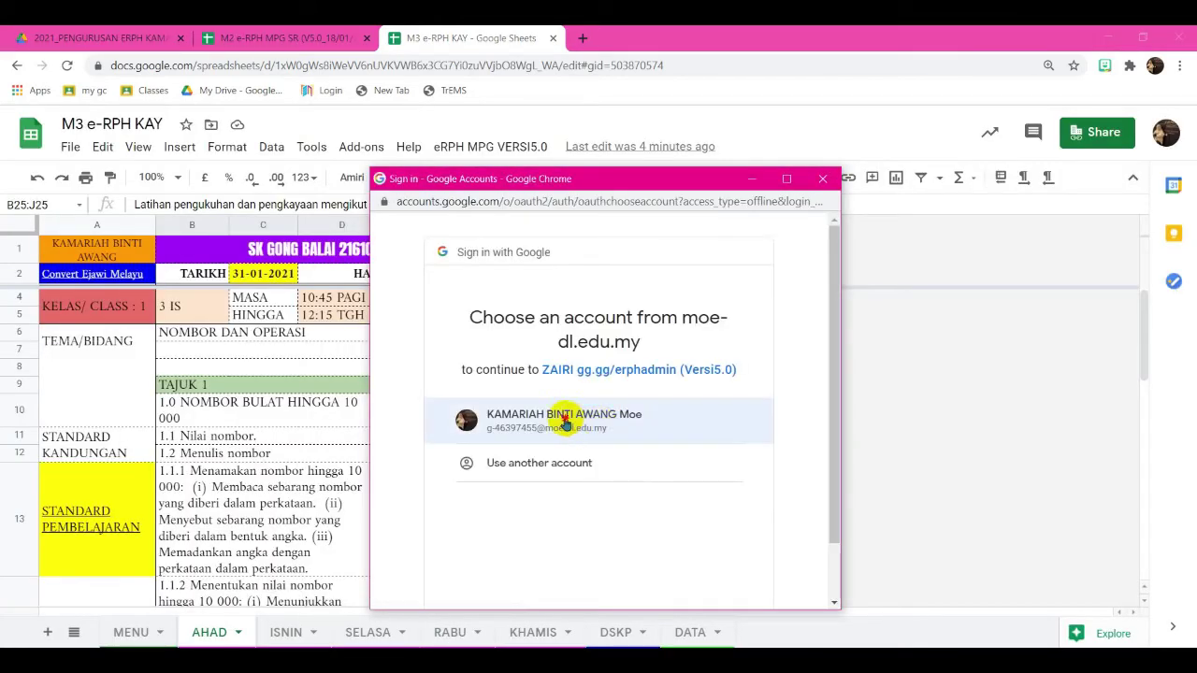
left_click(567, 421)
scroll(566, 423, "down", 4)
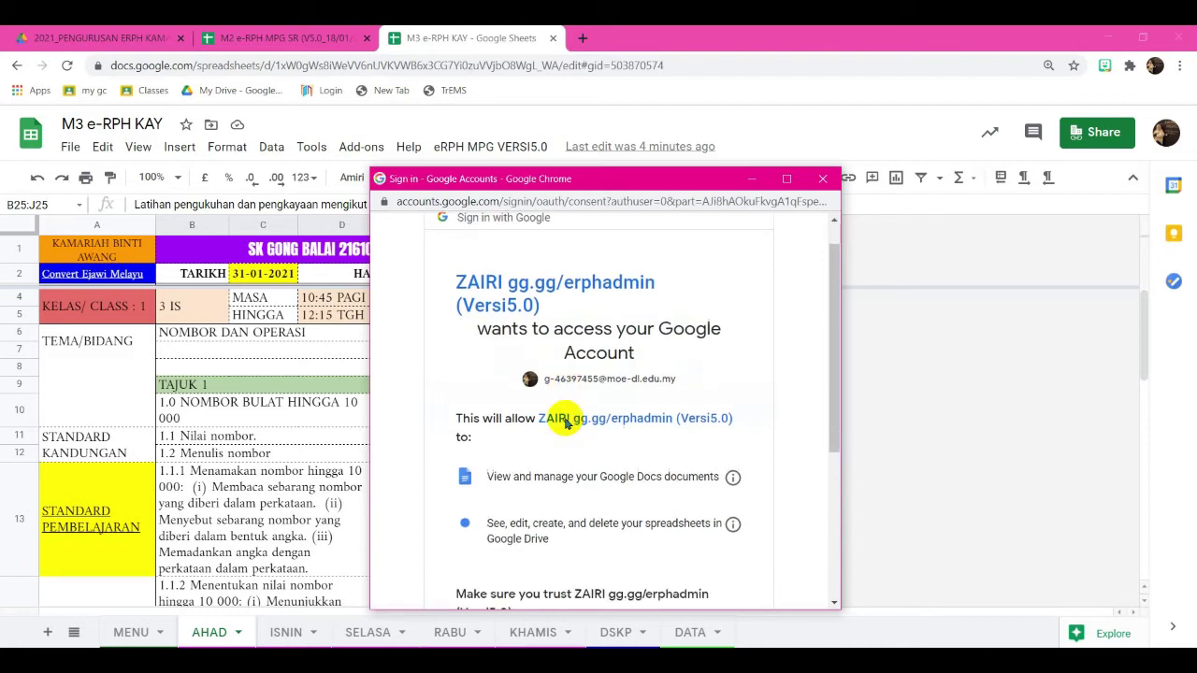
left_click(702, 505)
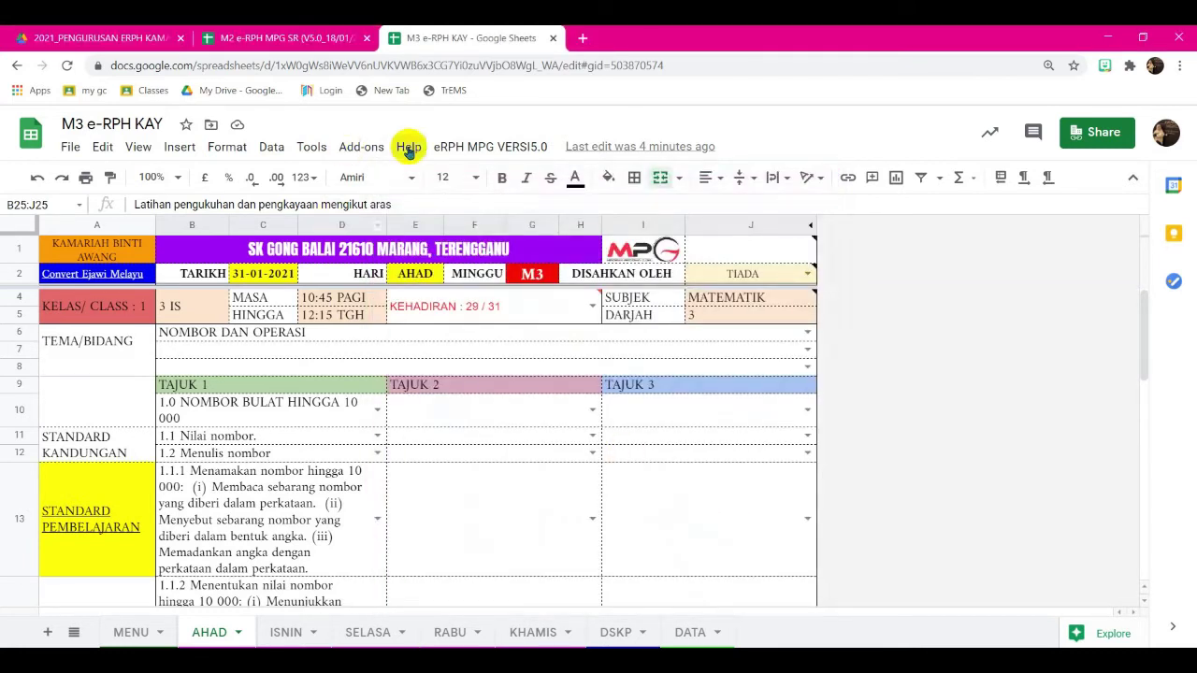
scroll(451, 415, "down", 2)
scroll(451, 415, "up", 2)
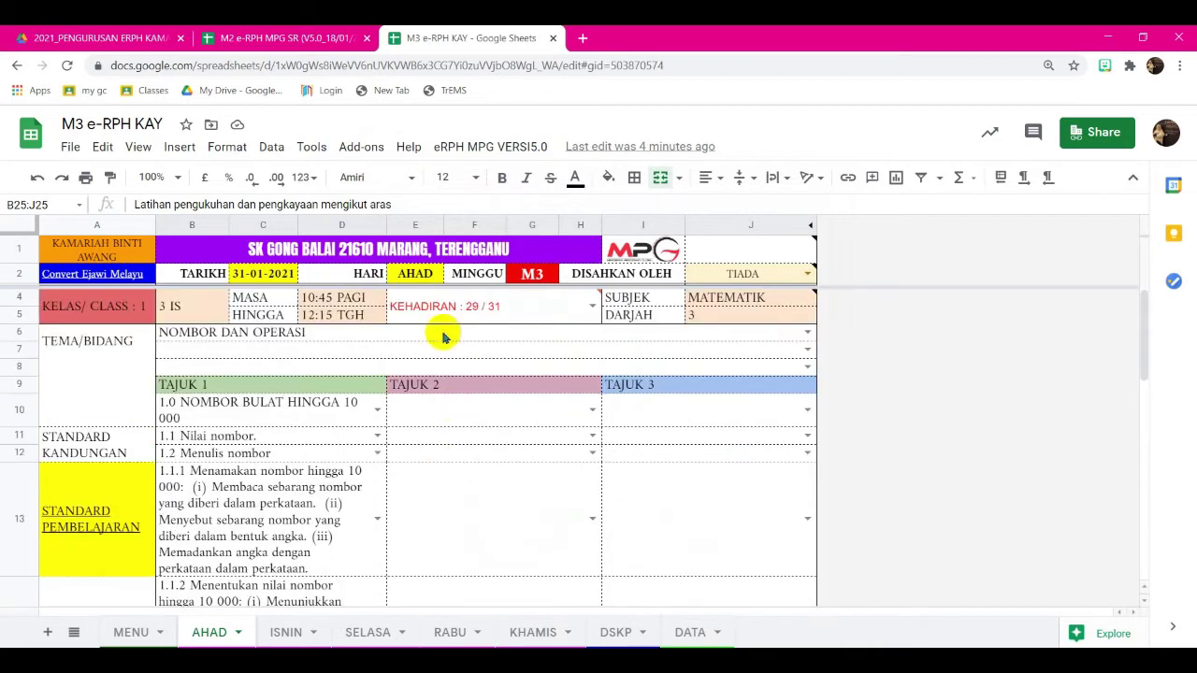
Step: Set the eRPH count on the ISNIN sheet to 2 RPH
left_click(294, 634)
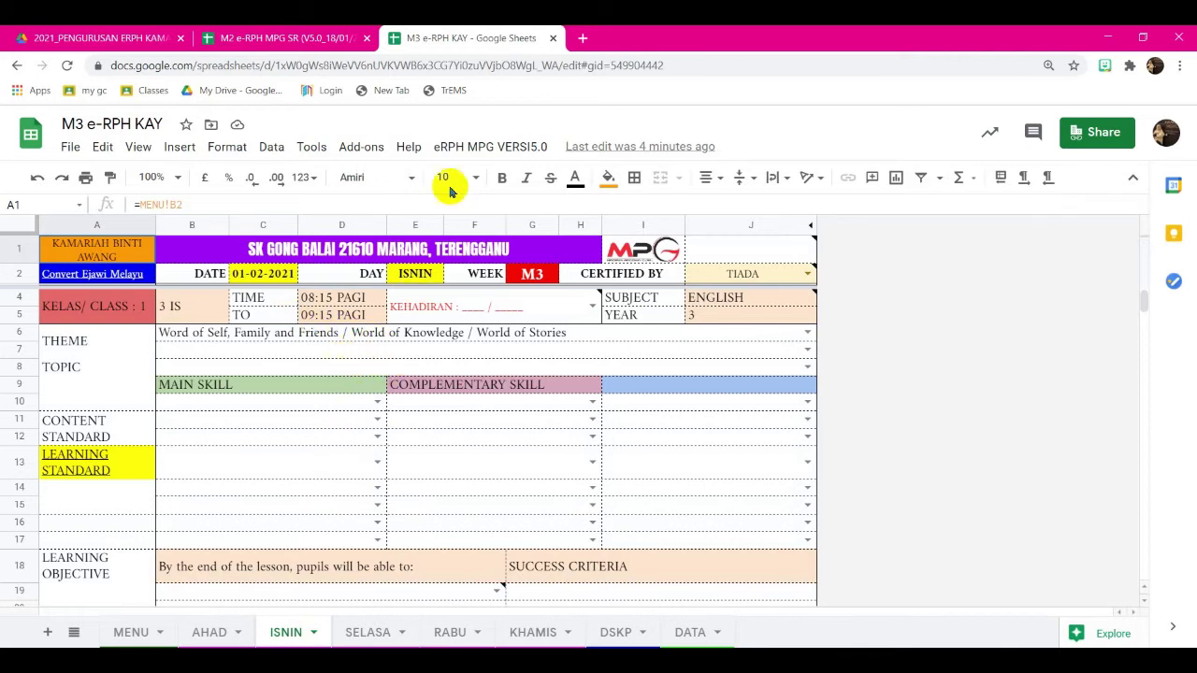
left_click(467, 147)
mouse_move(548, 233)
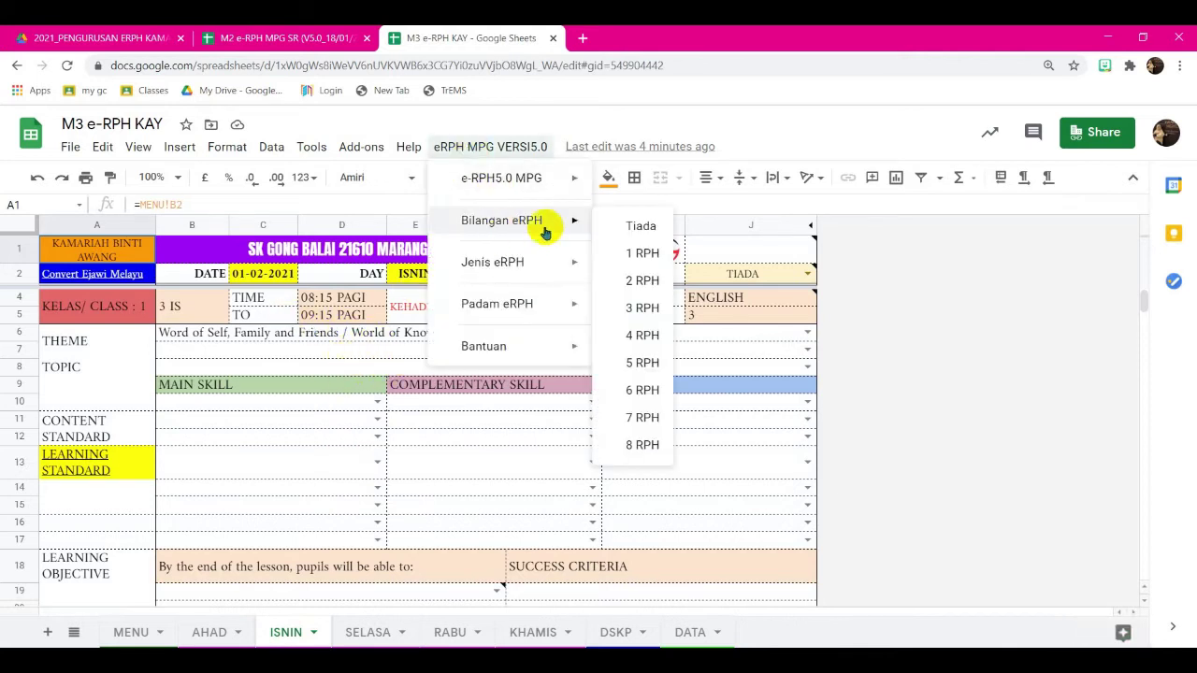
left_click(628, 283)
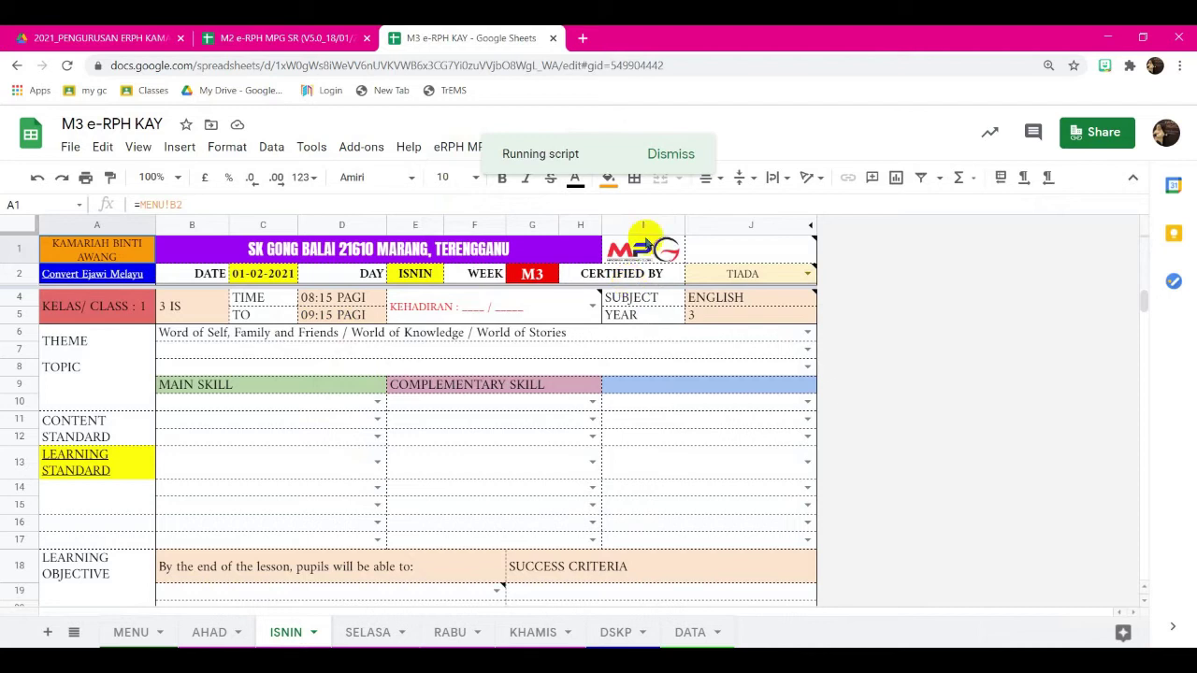
Step: Review the AHAD lesson plan down to its learning objectives and activities, and check the schedule on the MENU sheet
left_click(208, 633)
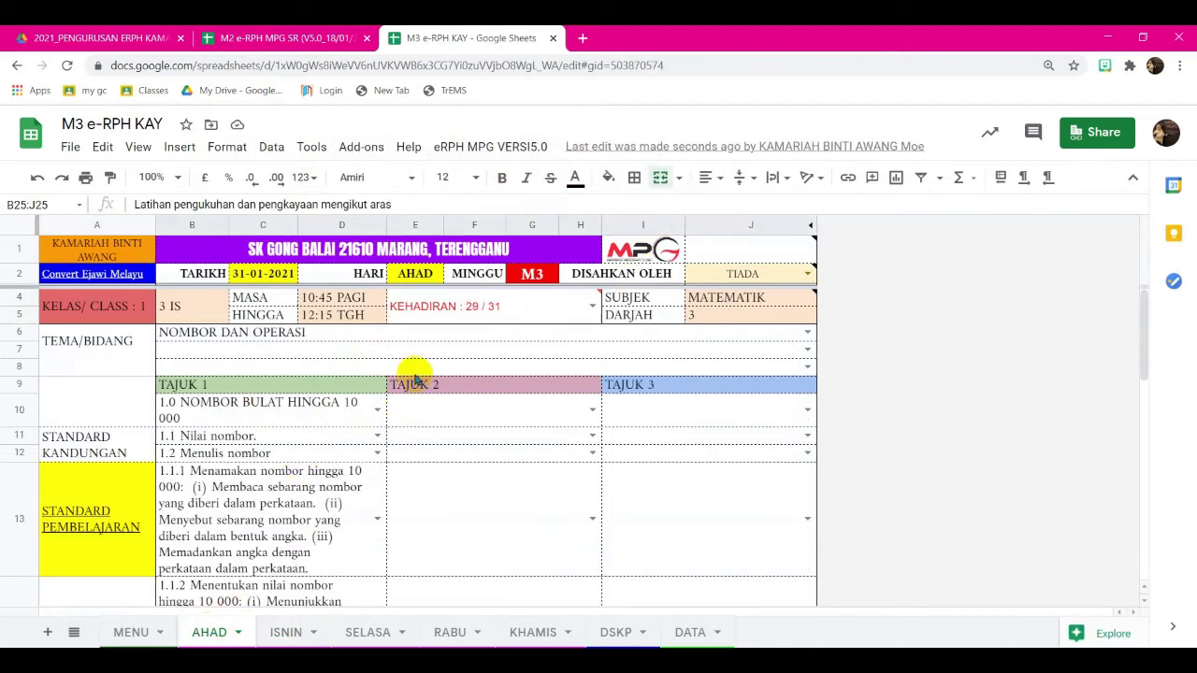
scroll(415, 479, "down", 15)
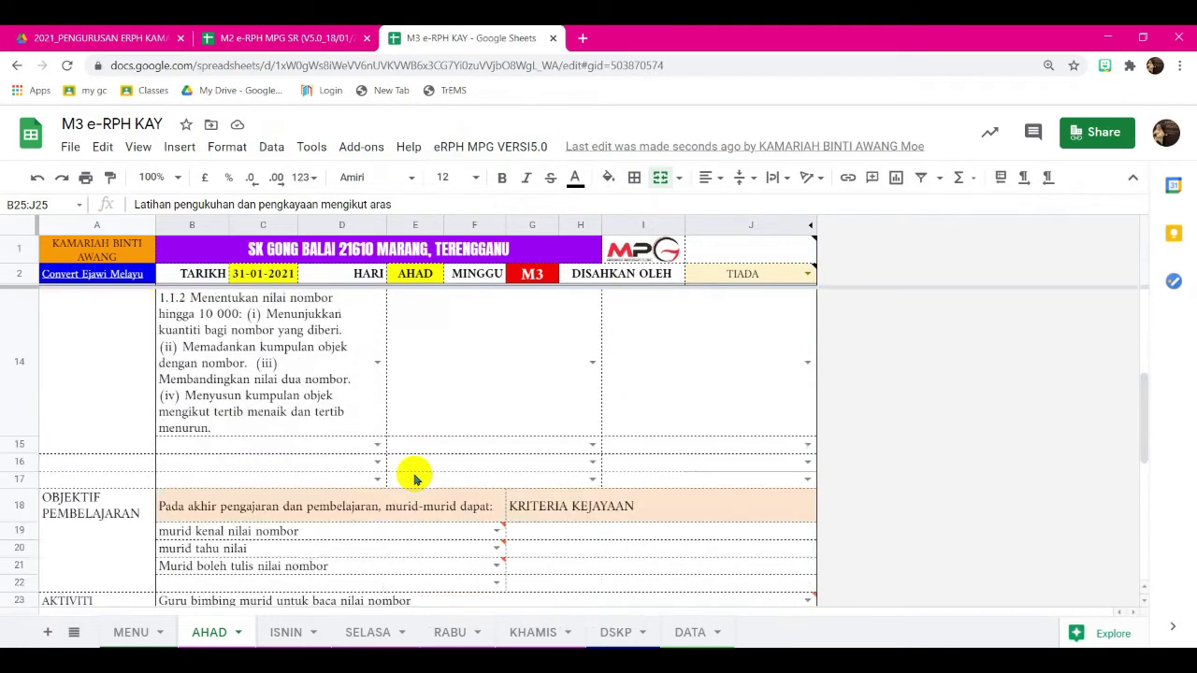
scroll(415, 477, "up", 15)
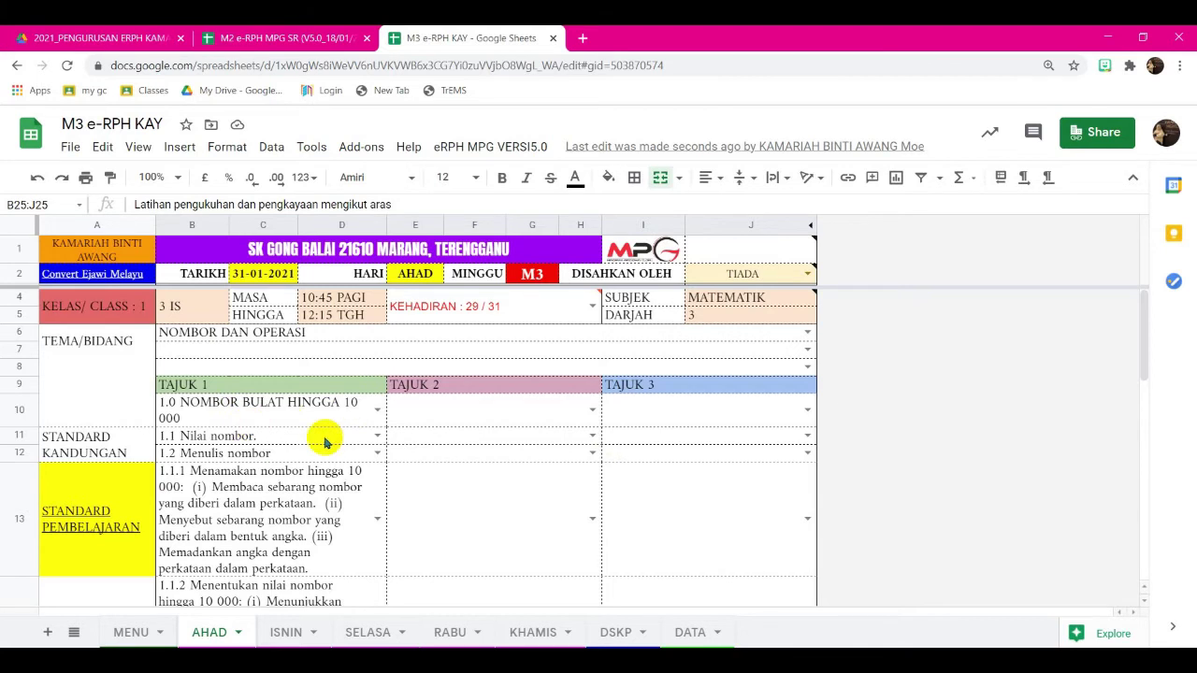
left_click(72, 149)
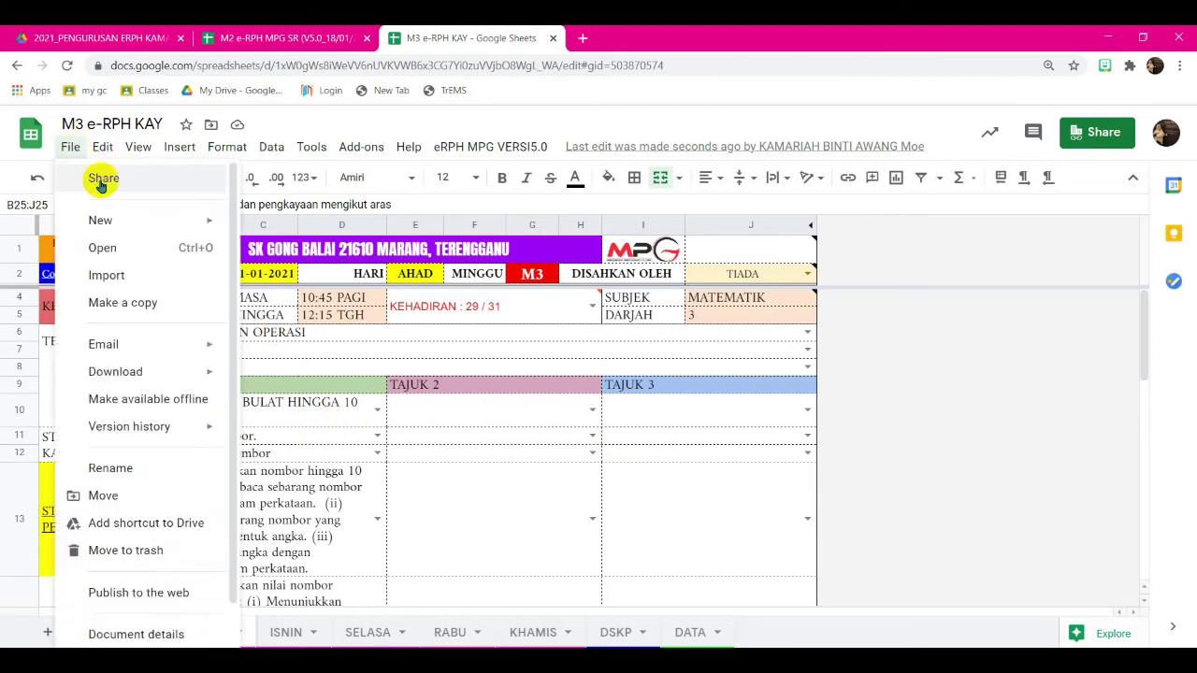
left_click(739, 365)
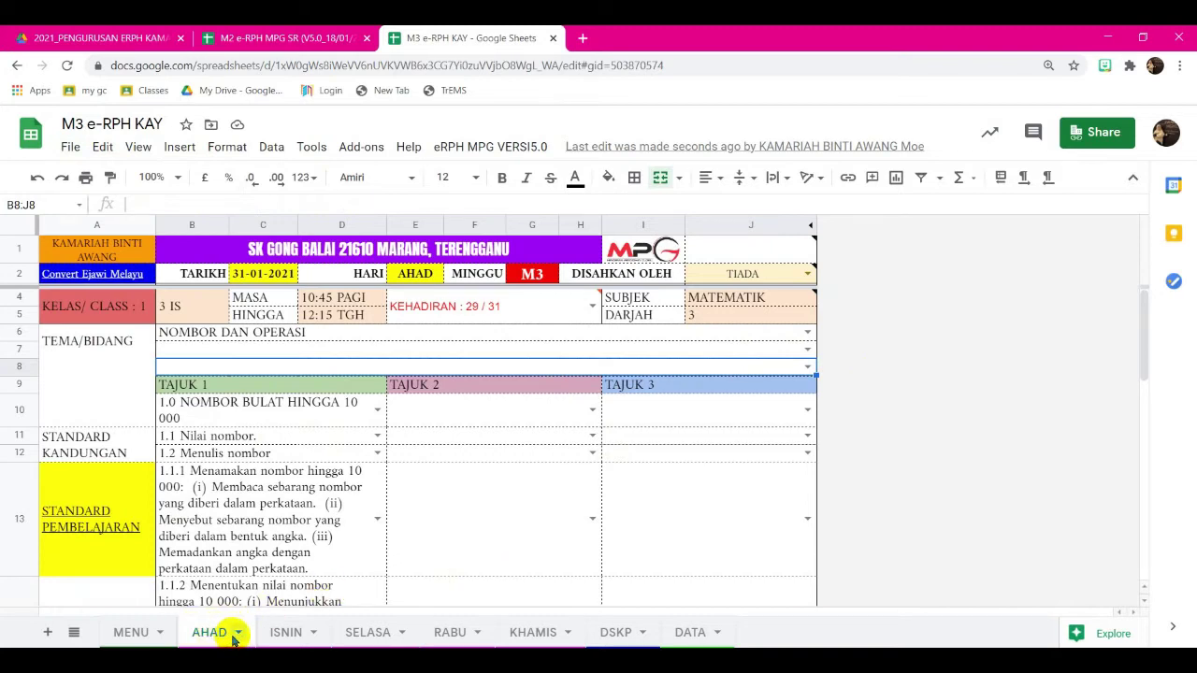
left_click(123, 636)
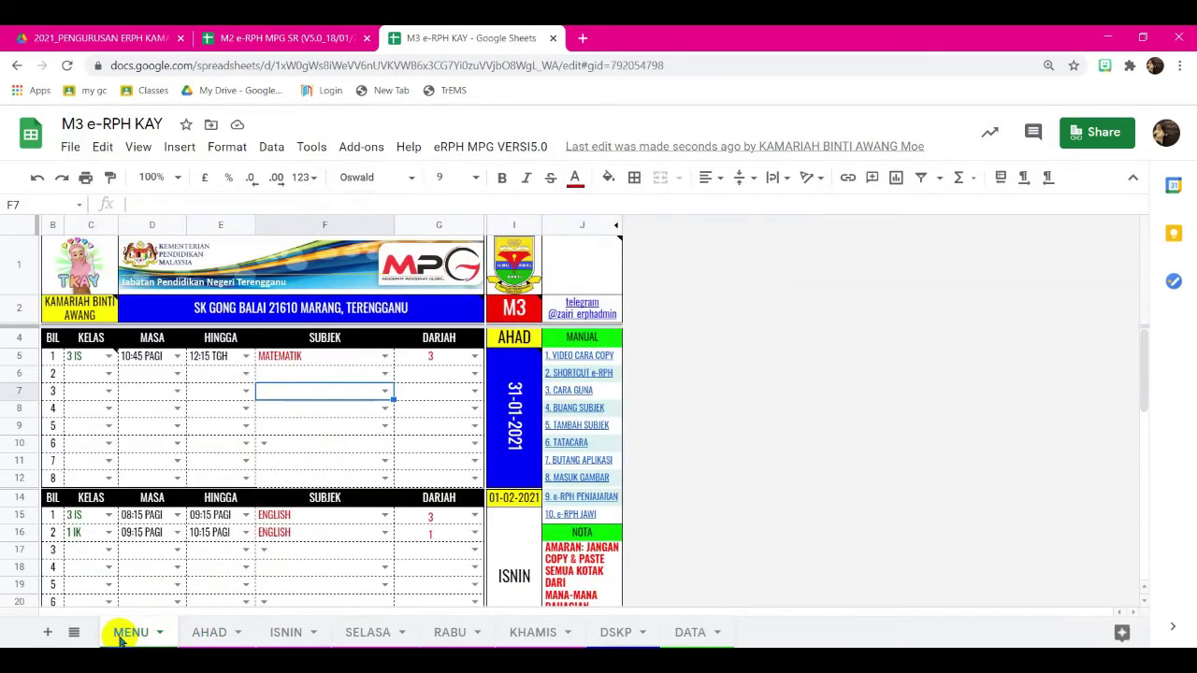
left_click(208, 634)
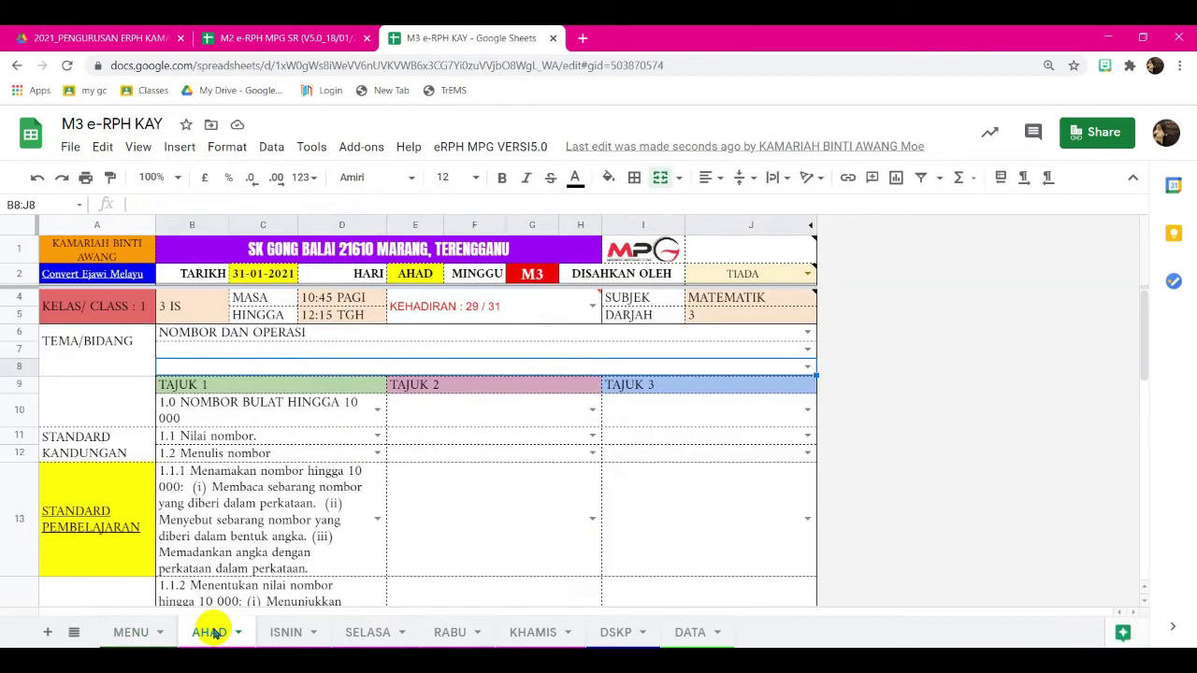
Step: Export the current AHAD sheet as a PDF in A4 portrait, fit to width, with narrow margins
left_click(72, 147)
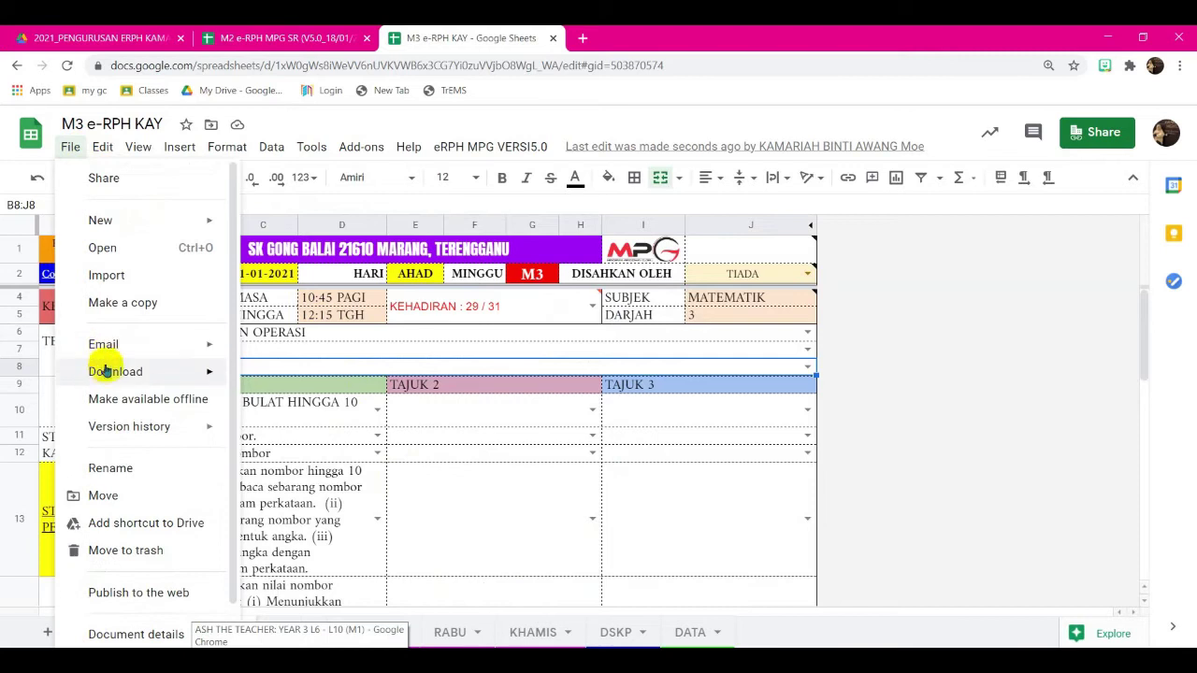
mouse_move(102, 371)
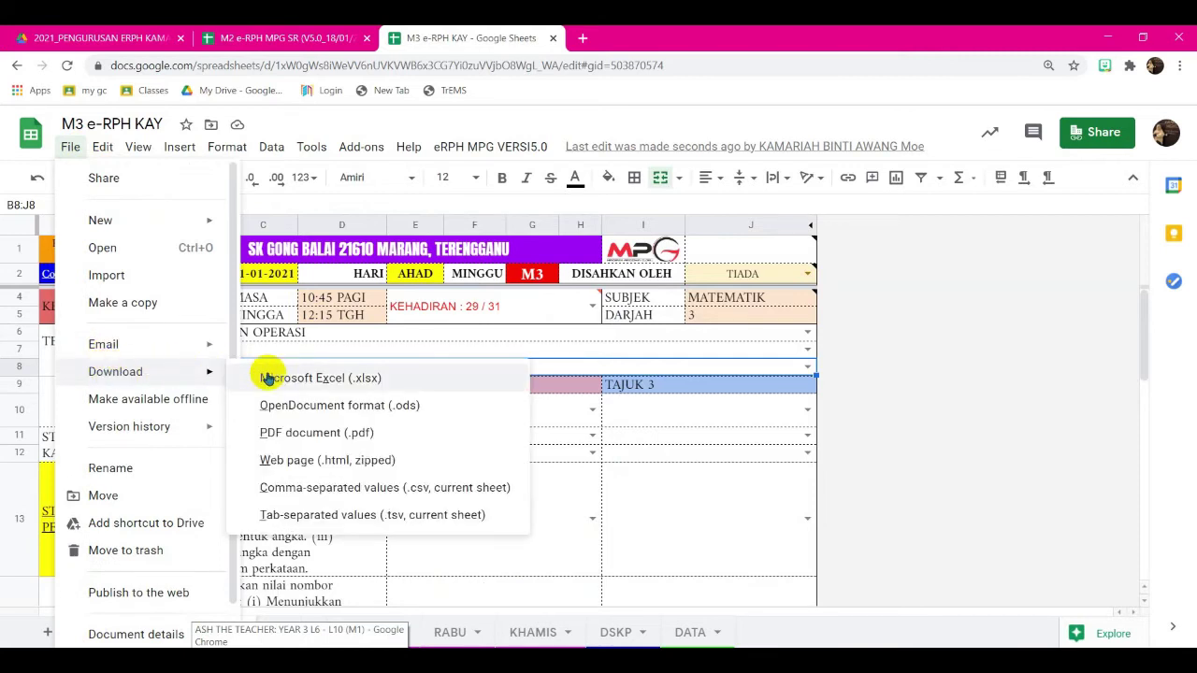
left_click(292, 435)
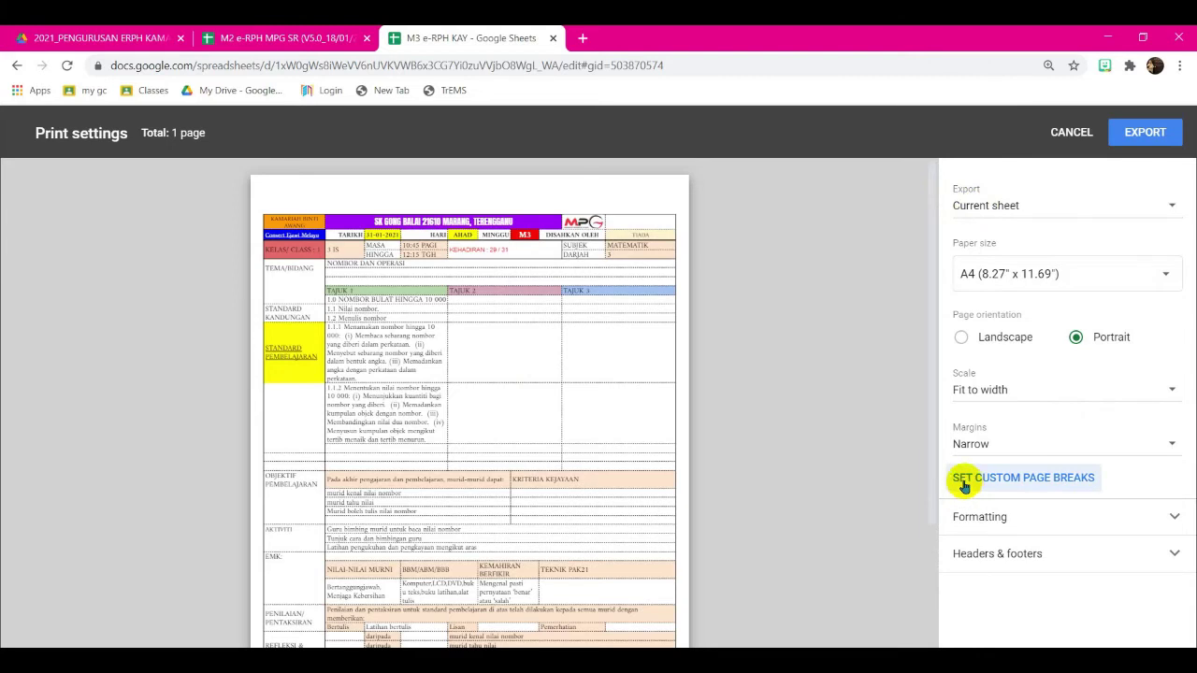
left_click(1141, 135)
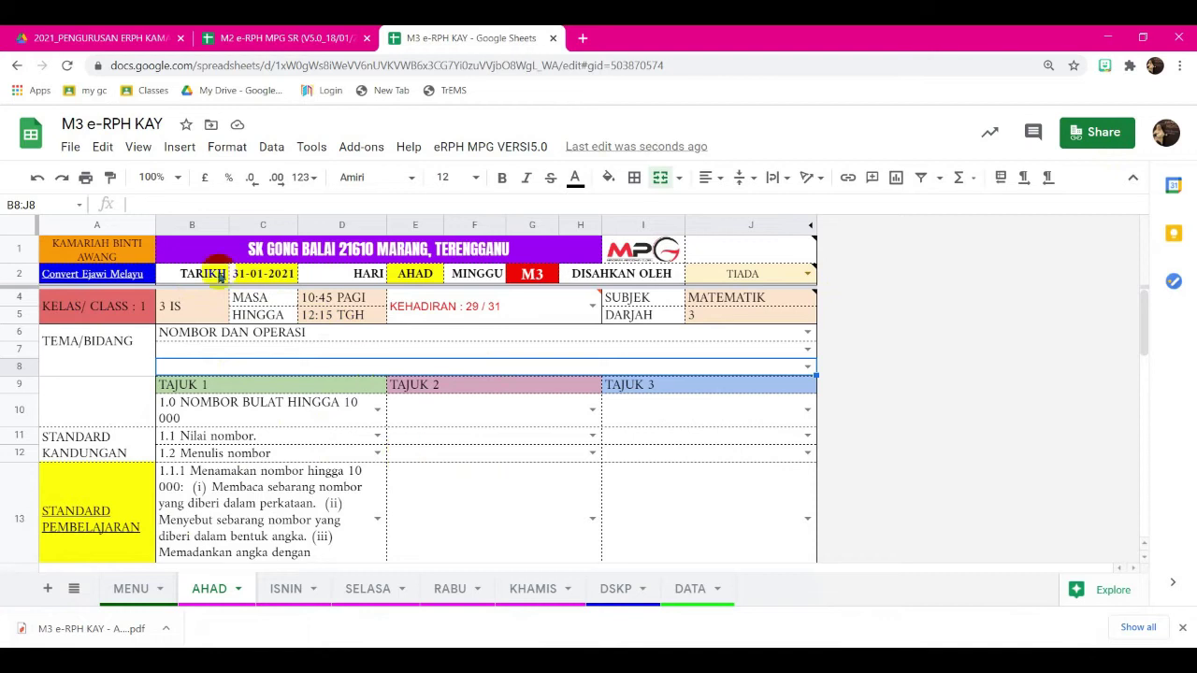
left_click(71, 147)
mouse_move(67, 377)
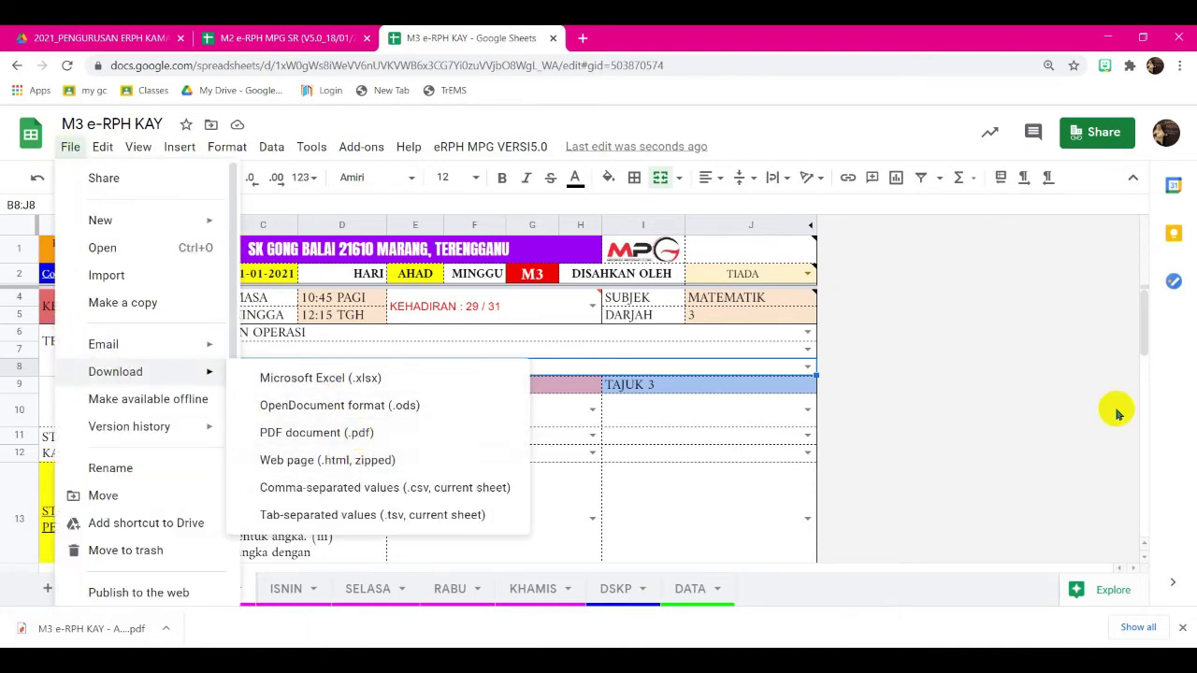
left_click(1022, 409)
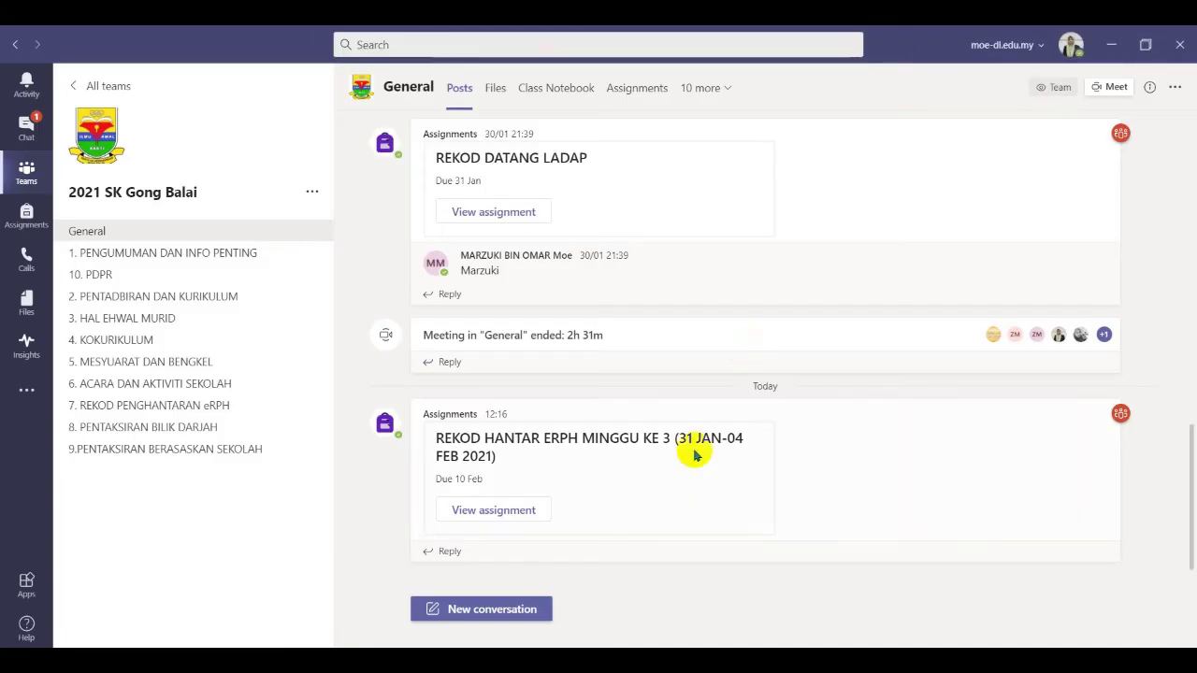
Step: Open the eRPH section of the teacher's own notebook in the Class Notebook of the 2021 SK Gong Balai team
left_click(75, 85)
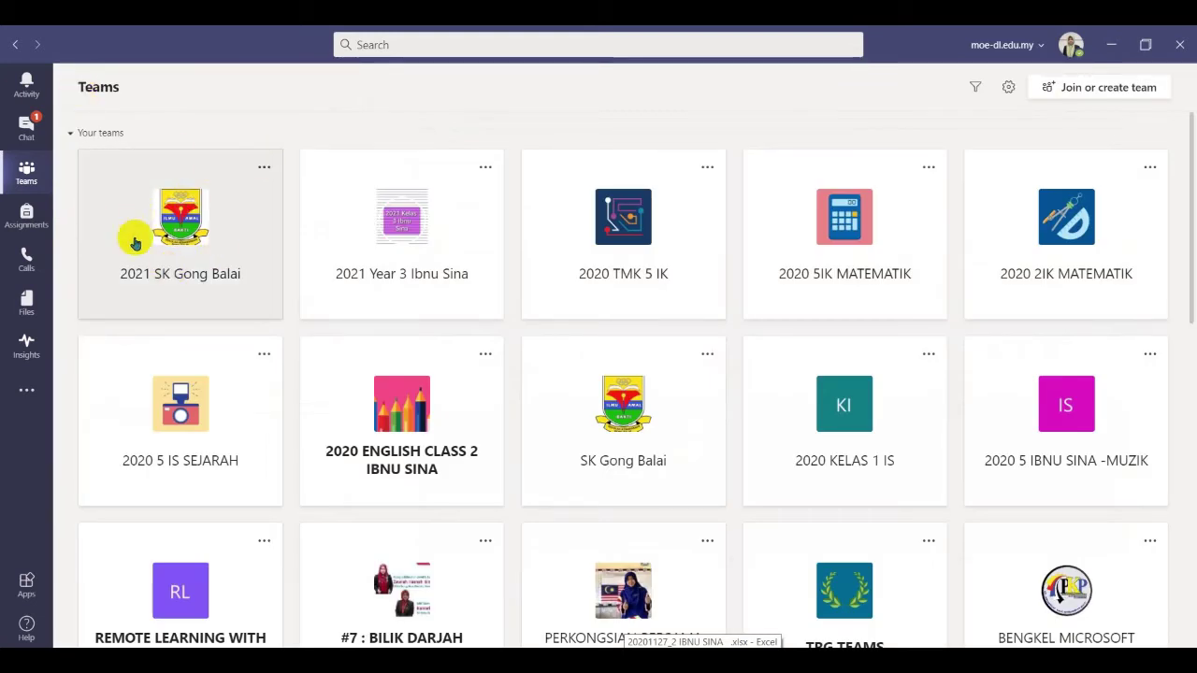
left_click(198, 204)
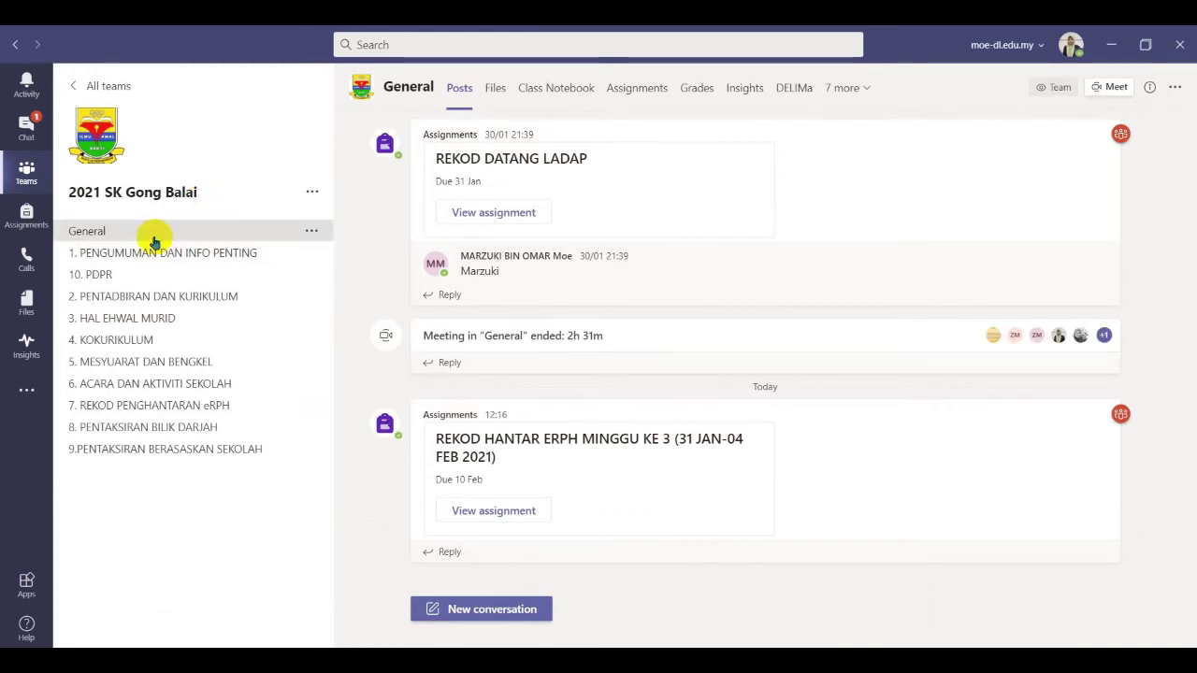
left_click(571, 93)
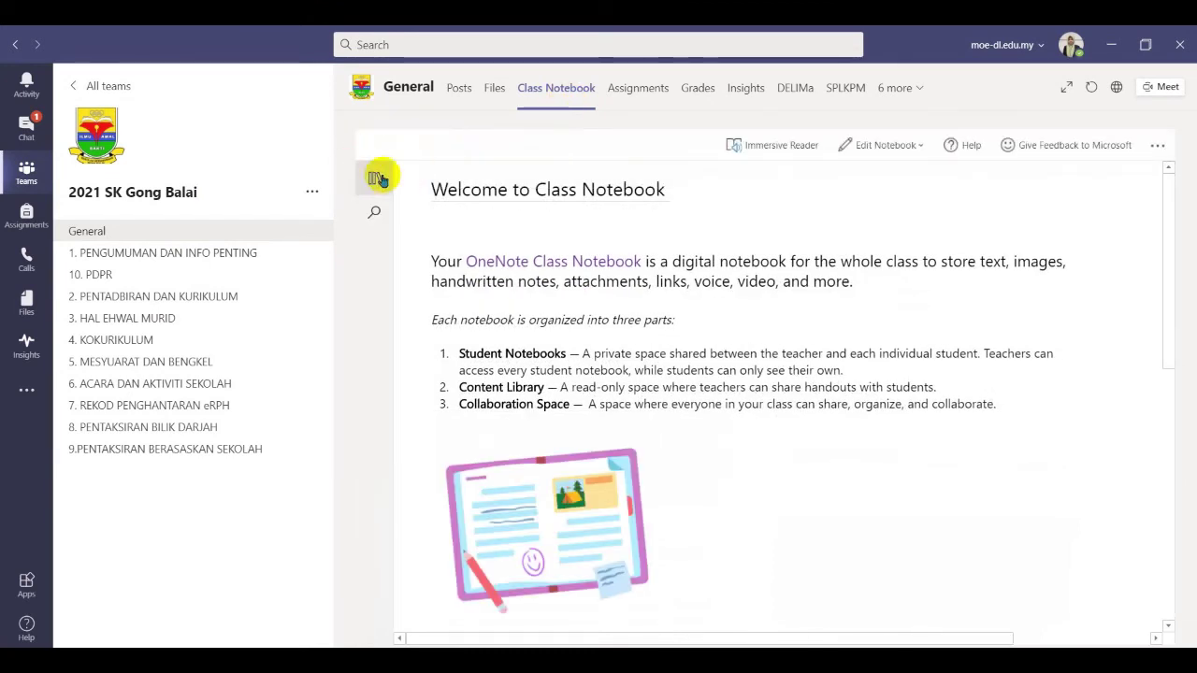
left_click(376, 180)
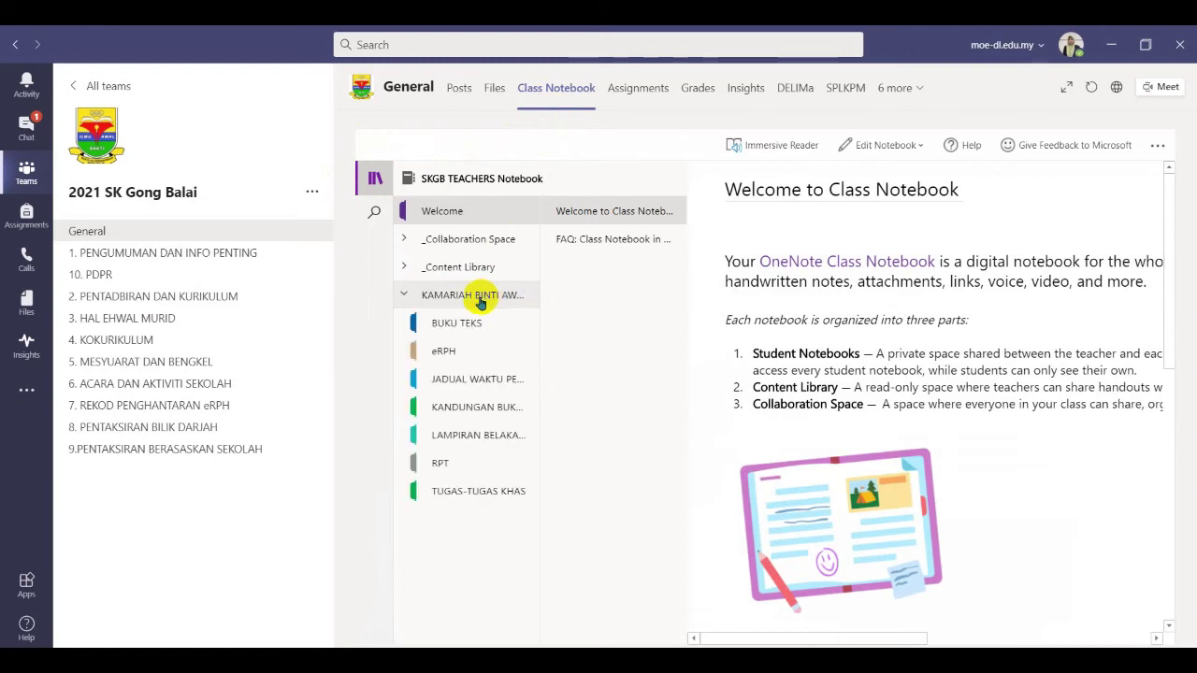
left_click(445, 352)
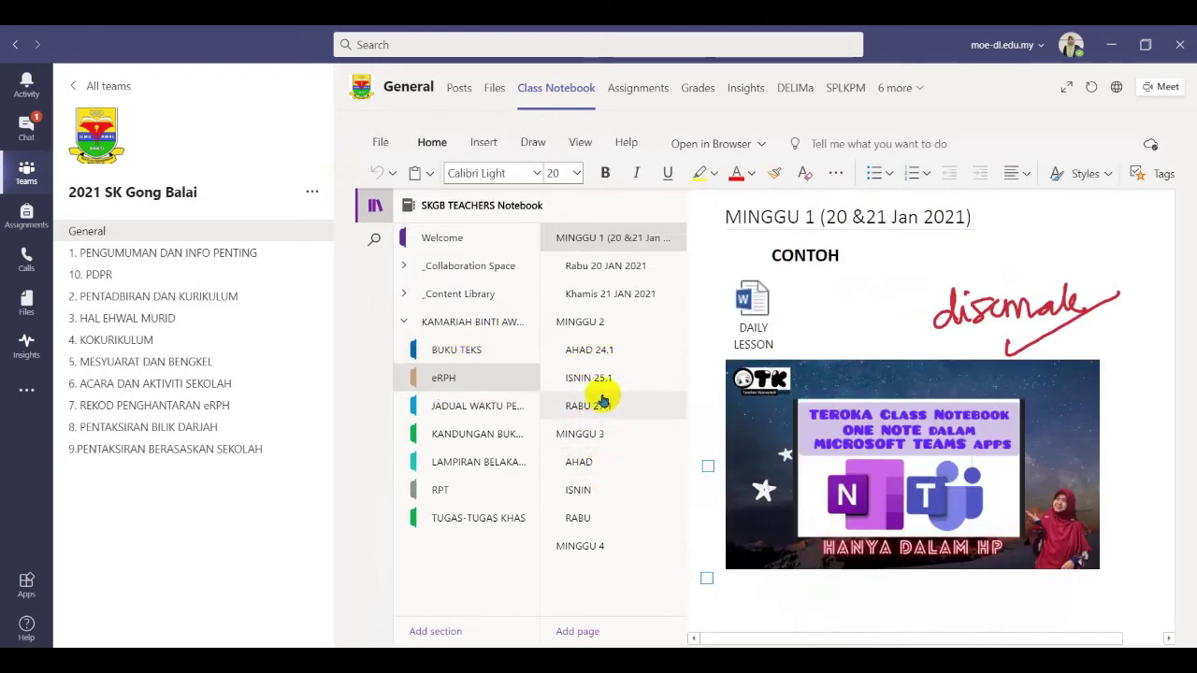
Step: Look through the MINGGU 3 page and its AHAD and ISNIN subpages in the eRPH section
left_click(613, 436)
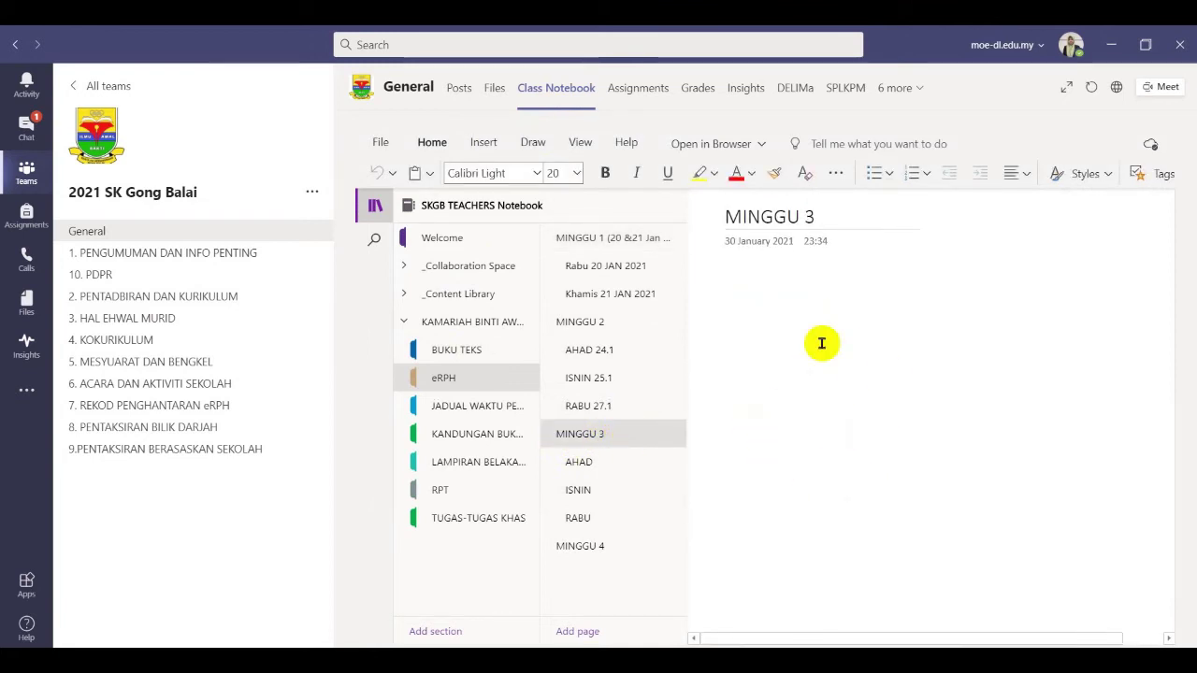
left_click(601, 465)
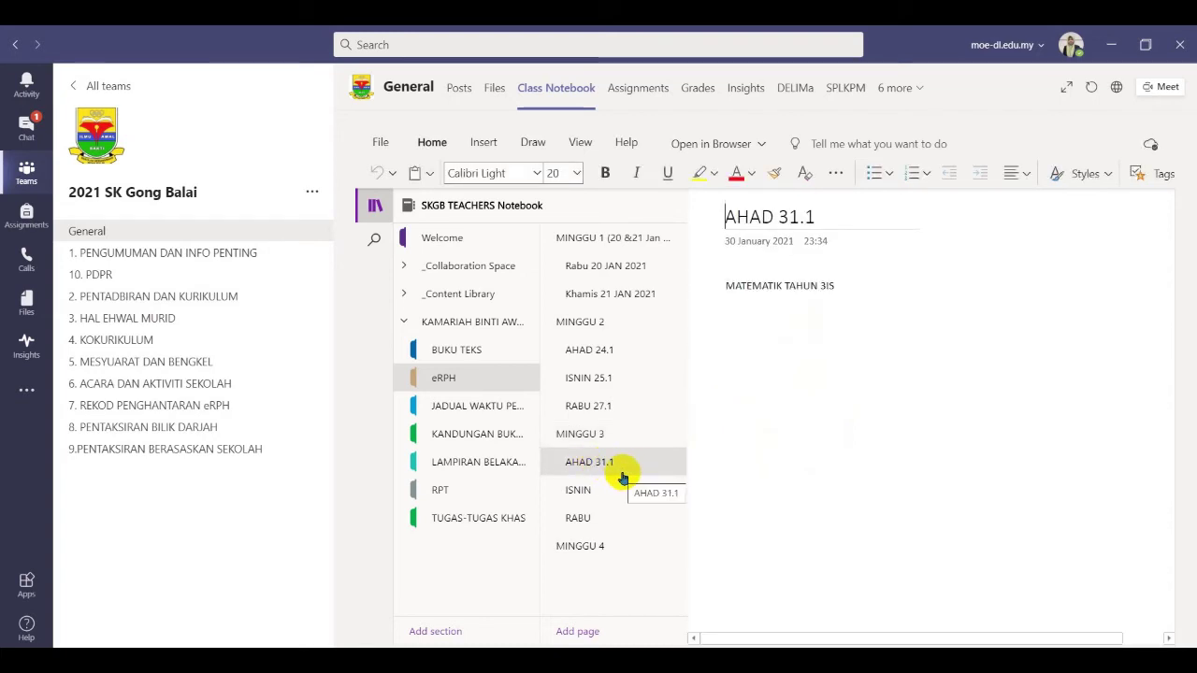
left_click(602, 493)
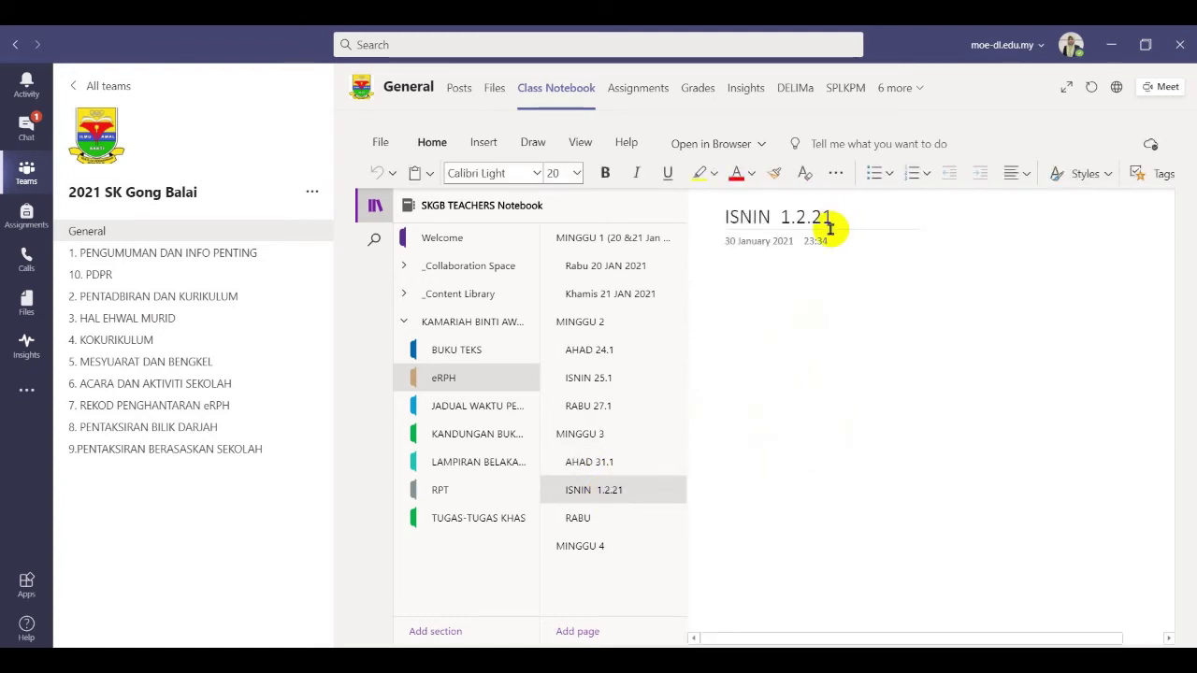
Step: Insert the exported AHAD e-RPH PDF from Downloads as a file printout below MATEMATIK TAHUN 3IS on the AHAD 31.1 page, and check it
left_click(621, 461)
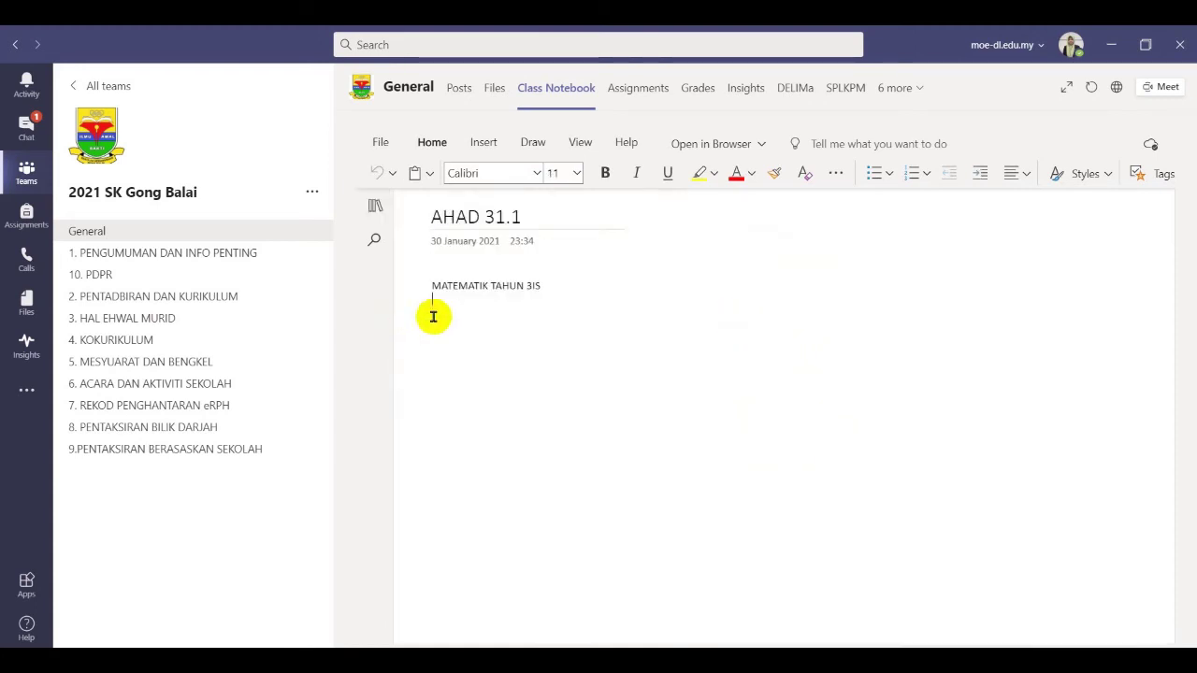
left_click(375, 206)
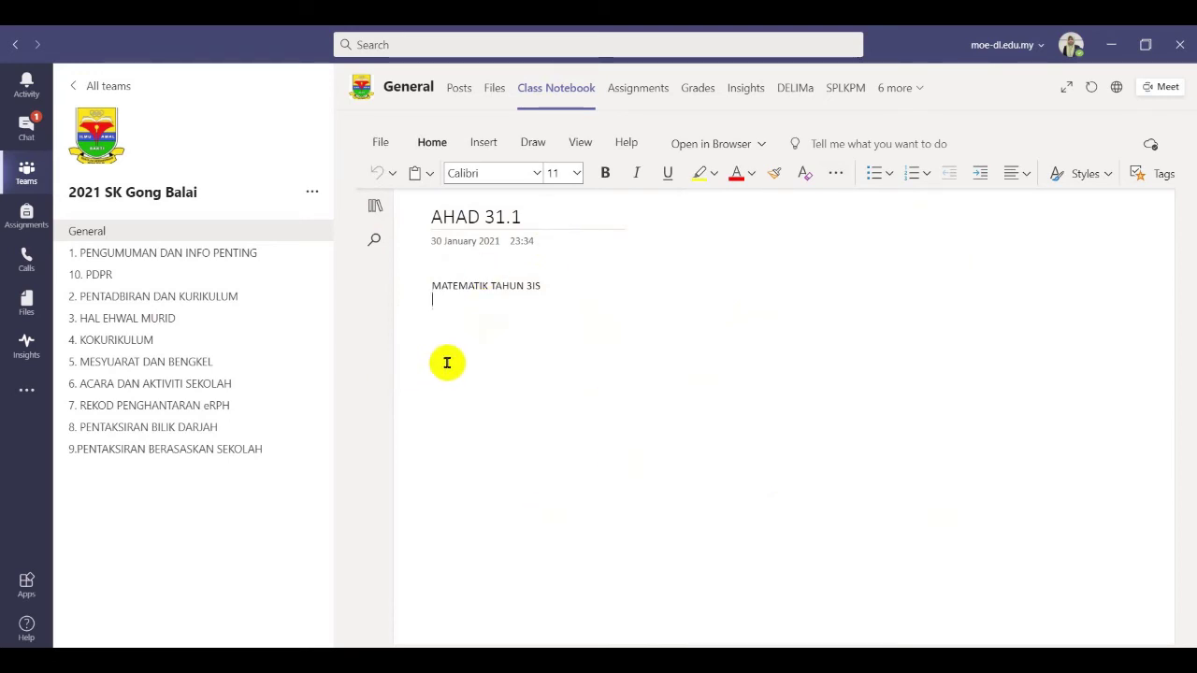
left_click(484, 142)
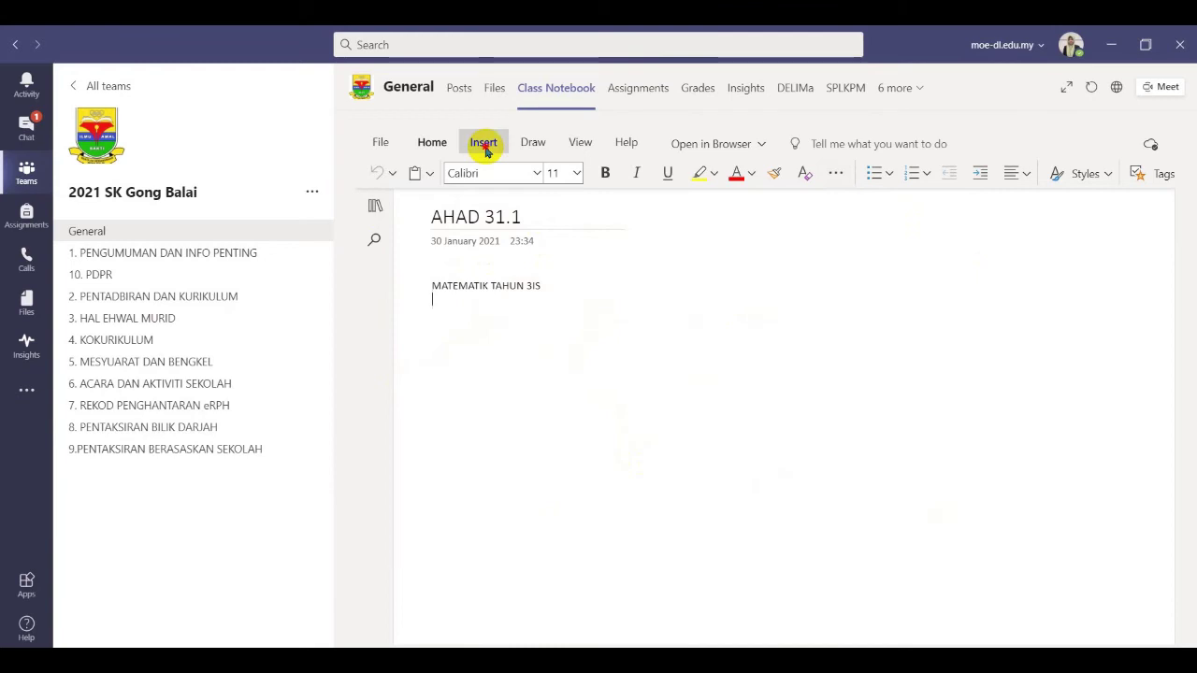
left_click(470, 174)
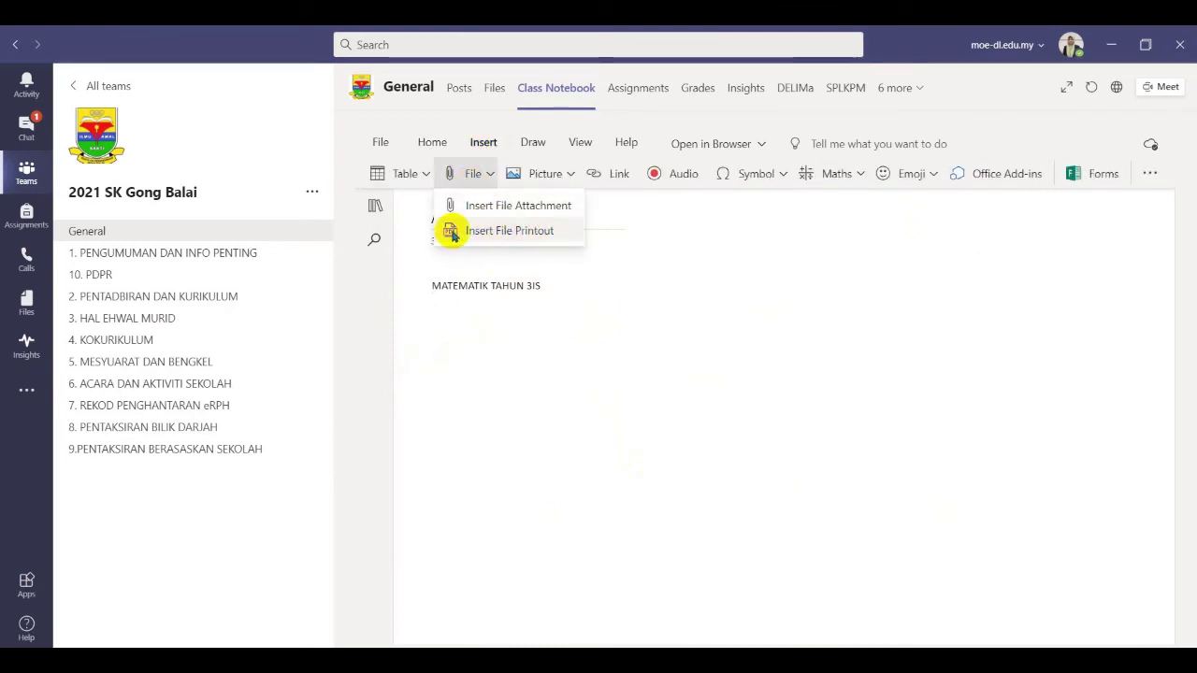
left_click(536, 234)
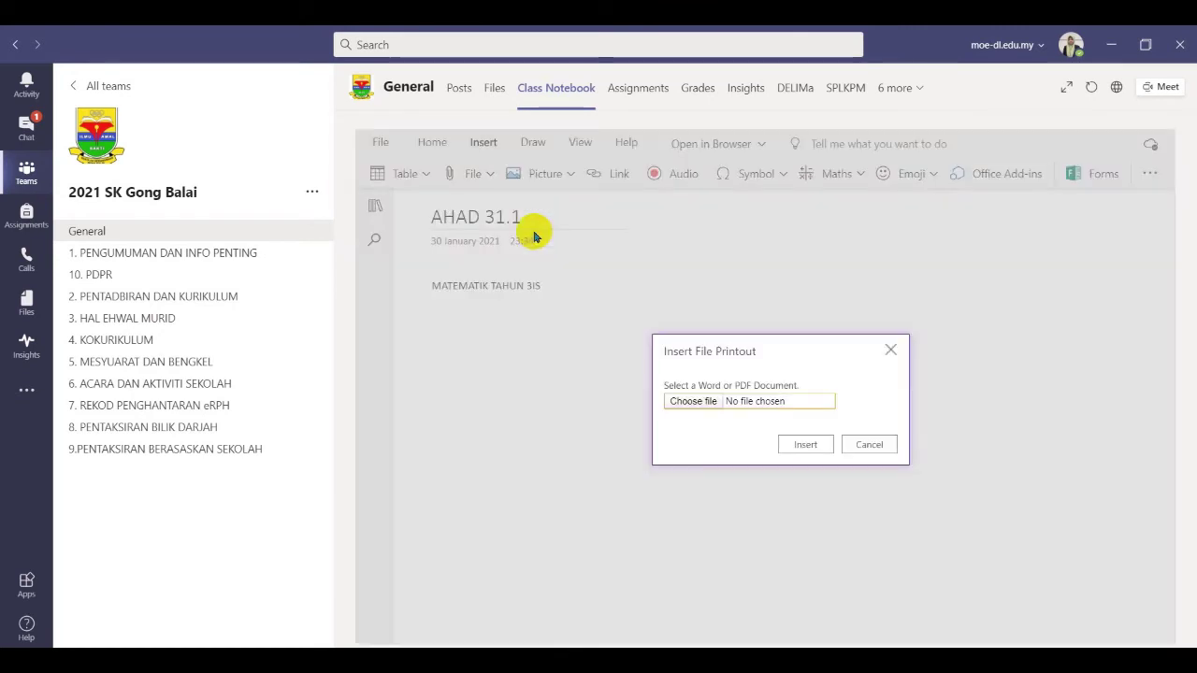
left_click(693, 401)
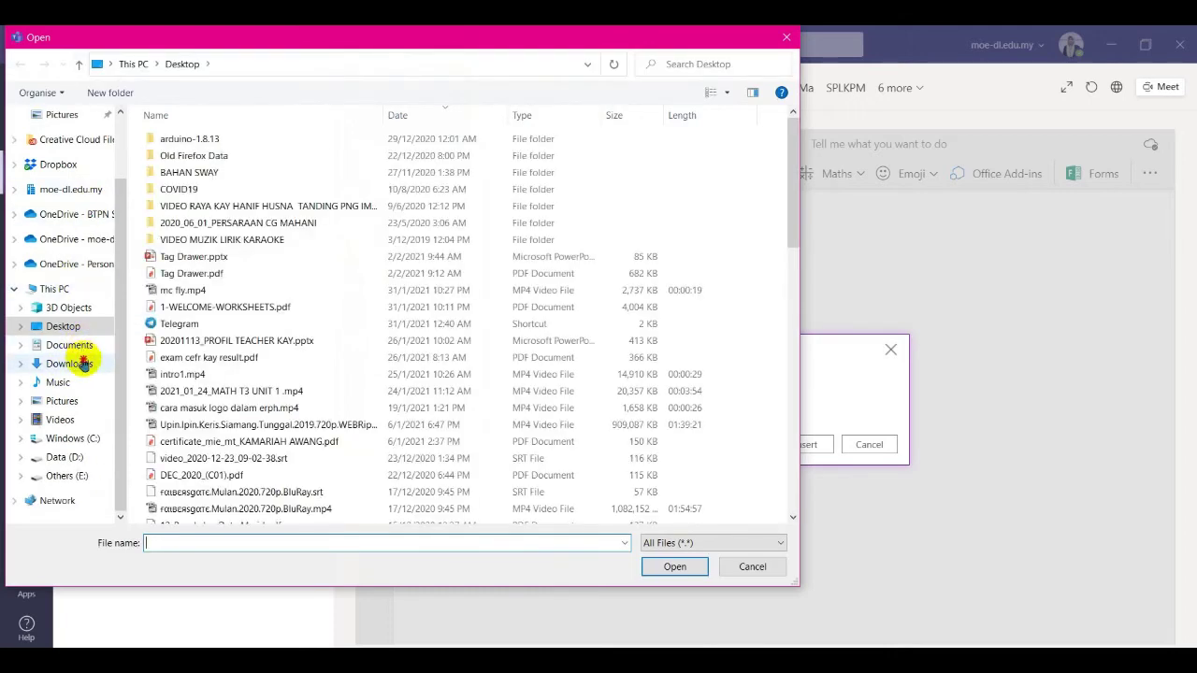
left_click(74, 364)
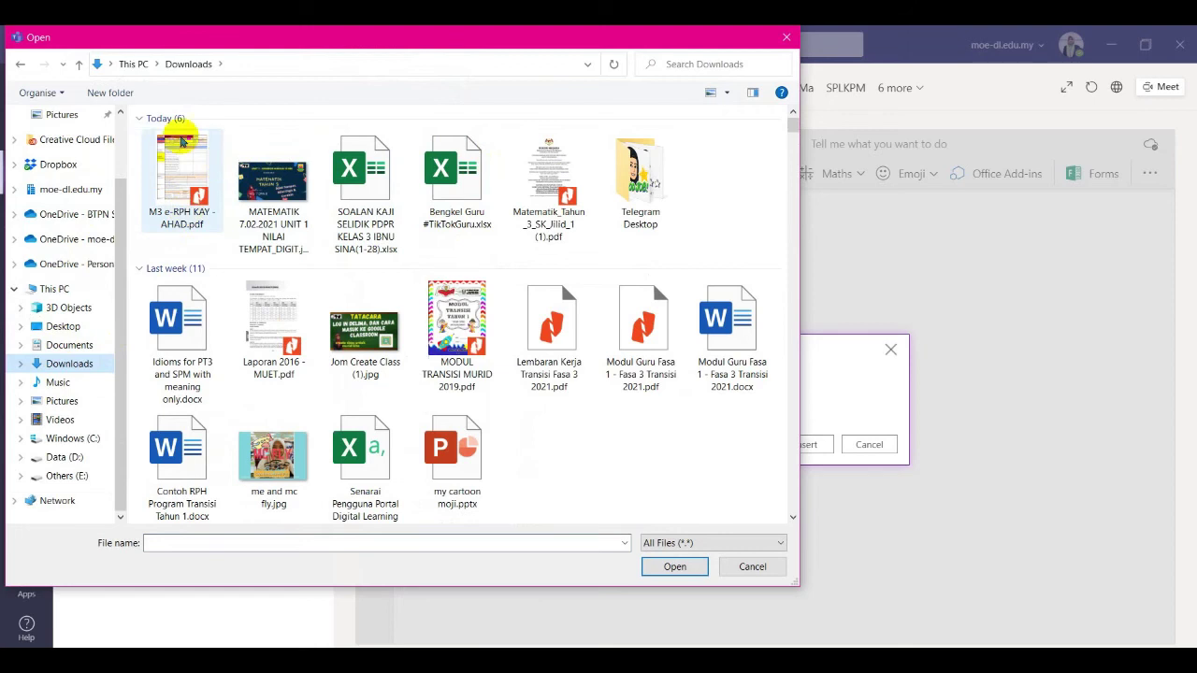
left_click(182, 186)
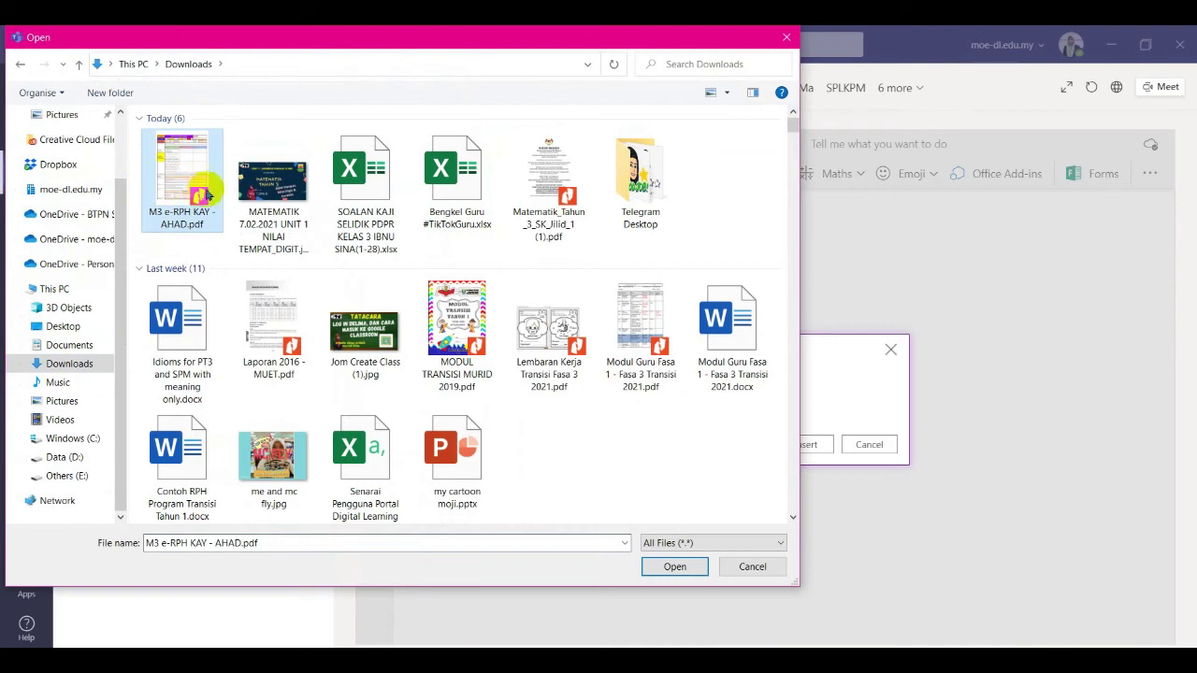
left_click(672, 566)
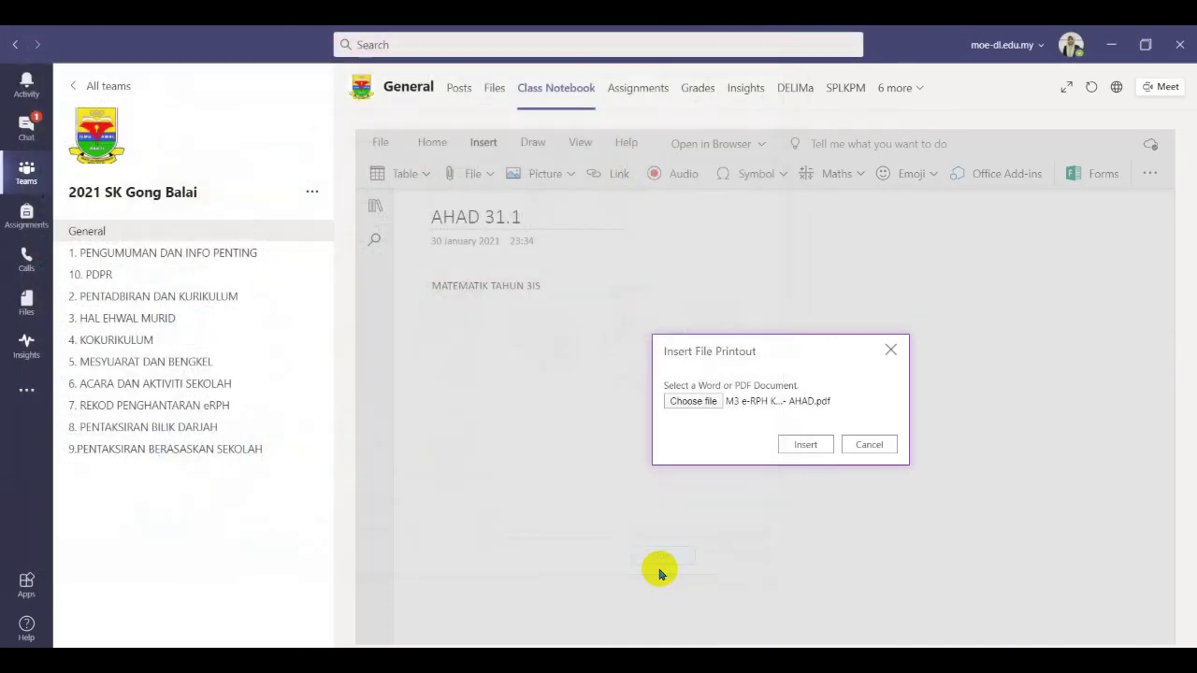
left_click(800, 448)
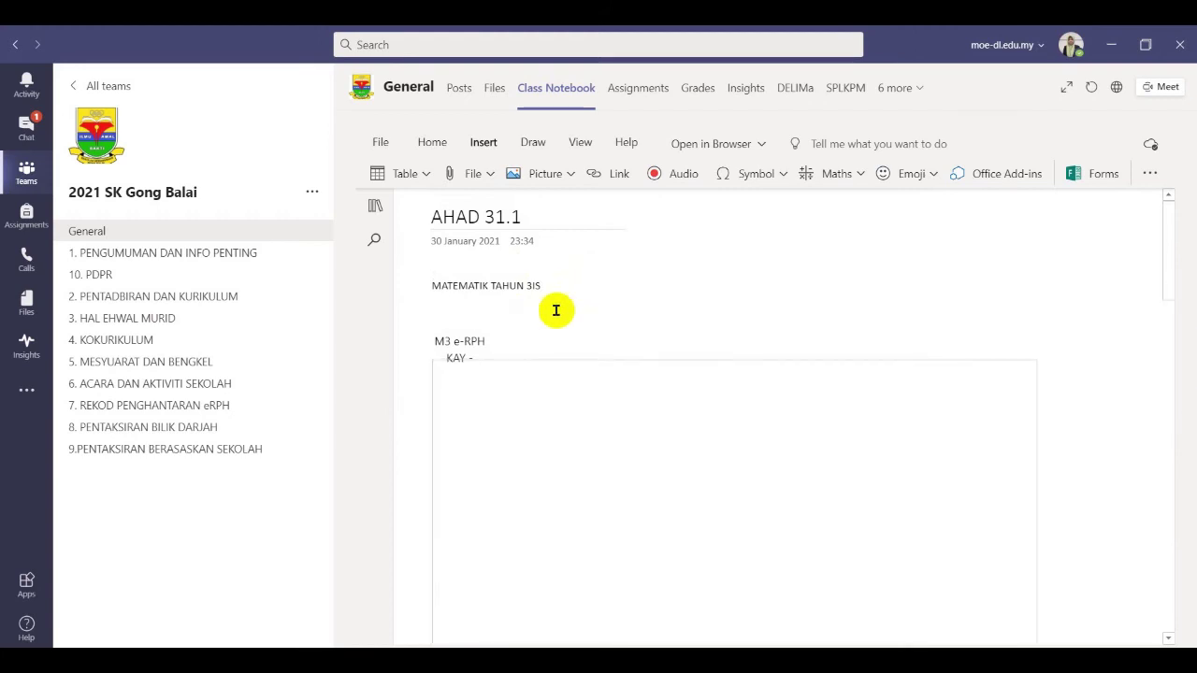
scroll(555, 312, "down", 3)
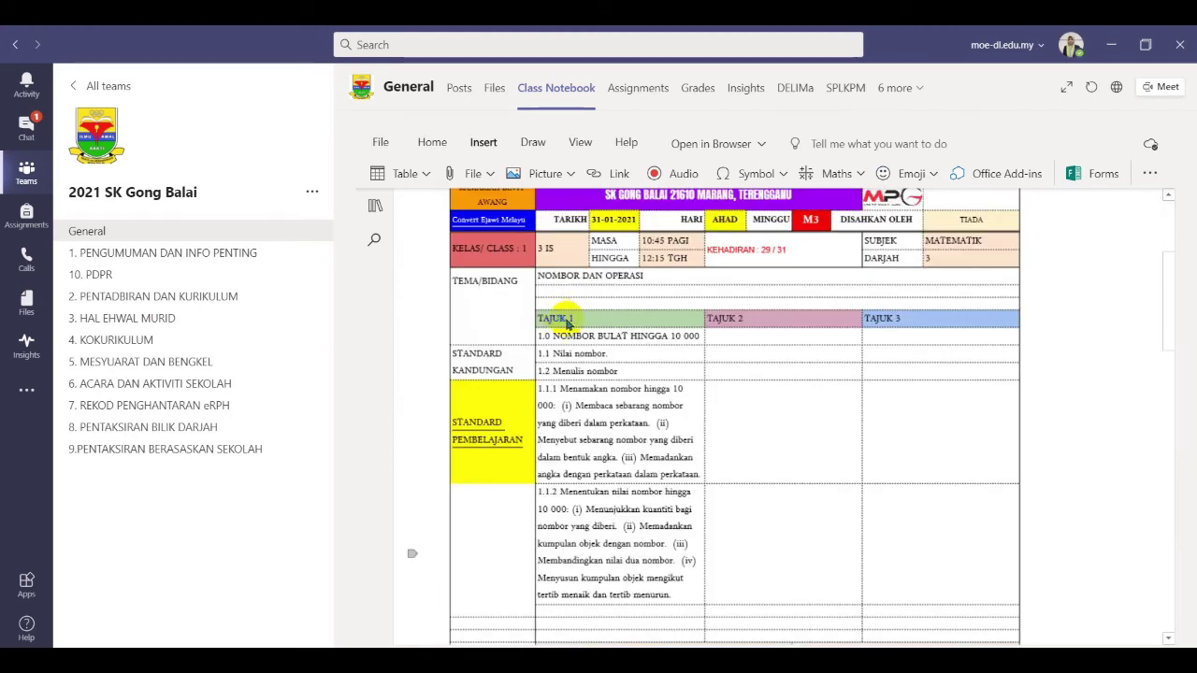
scroll(566, 322, "down", 2)
scroll(568, 324, "up", 3)
scroll(566, 324, "up", 4)
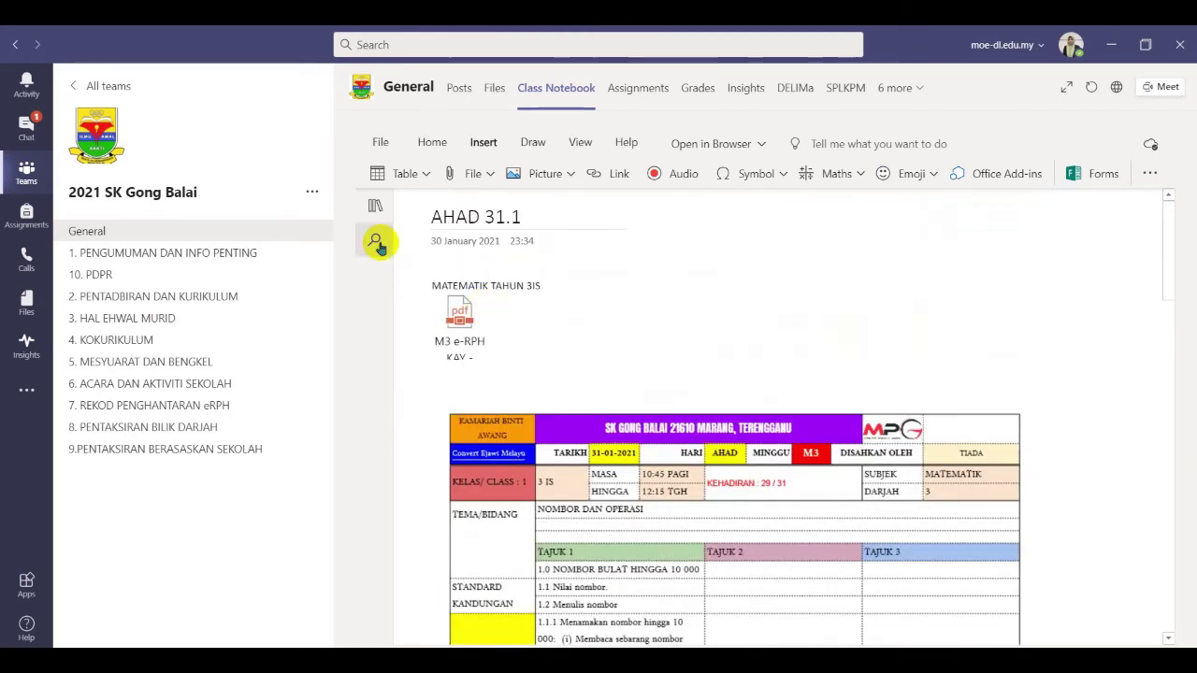
Step: Open the ISNIN 1.2.21 notebook page and place the cursor in its empty body
left_click(375, 205)
left_click(613, 487)
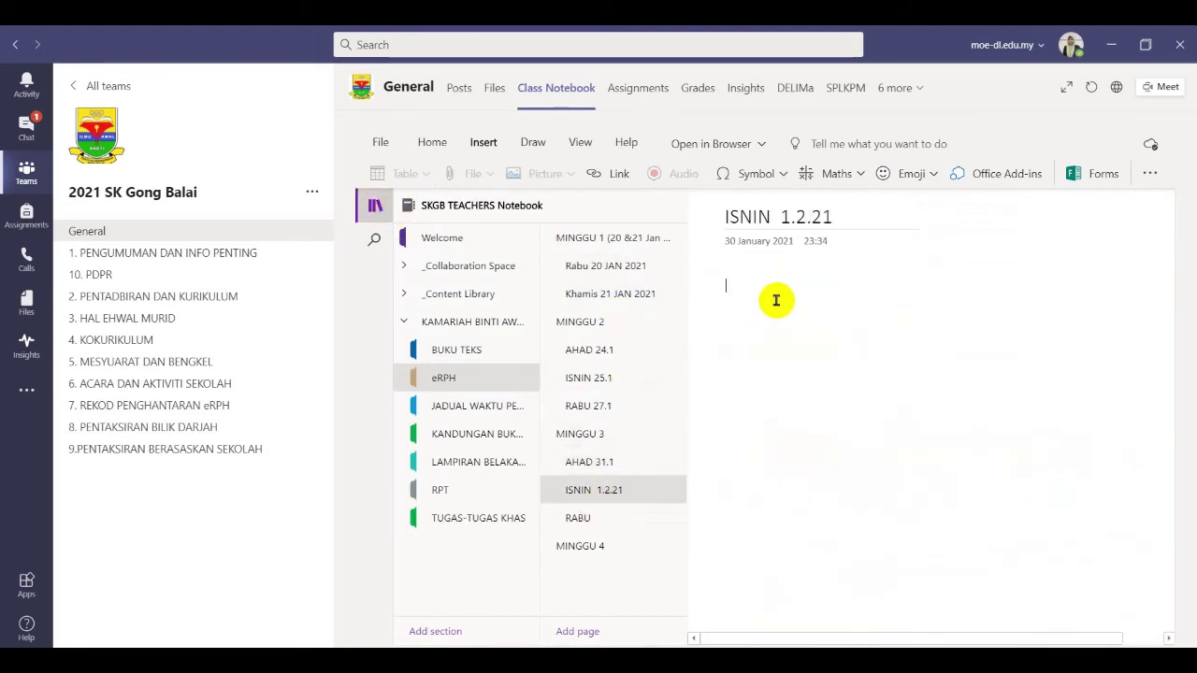
left_click(776, 301)
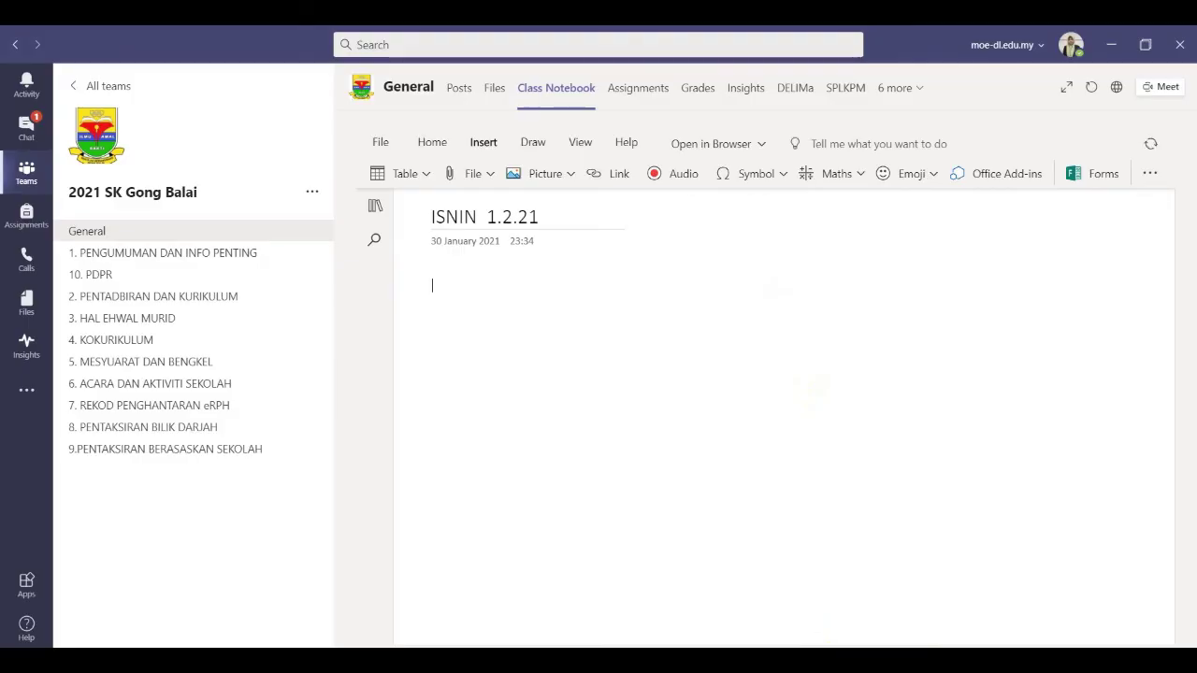
Step: Switch to Google Sheets and review the ISNIN sheet's lesson plans for class 1 and class 2
key("alt+Tab")
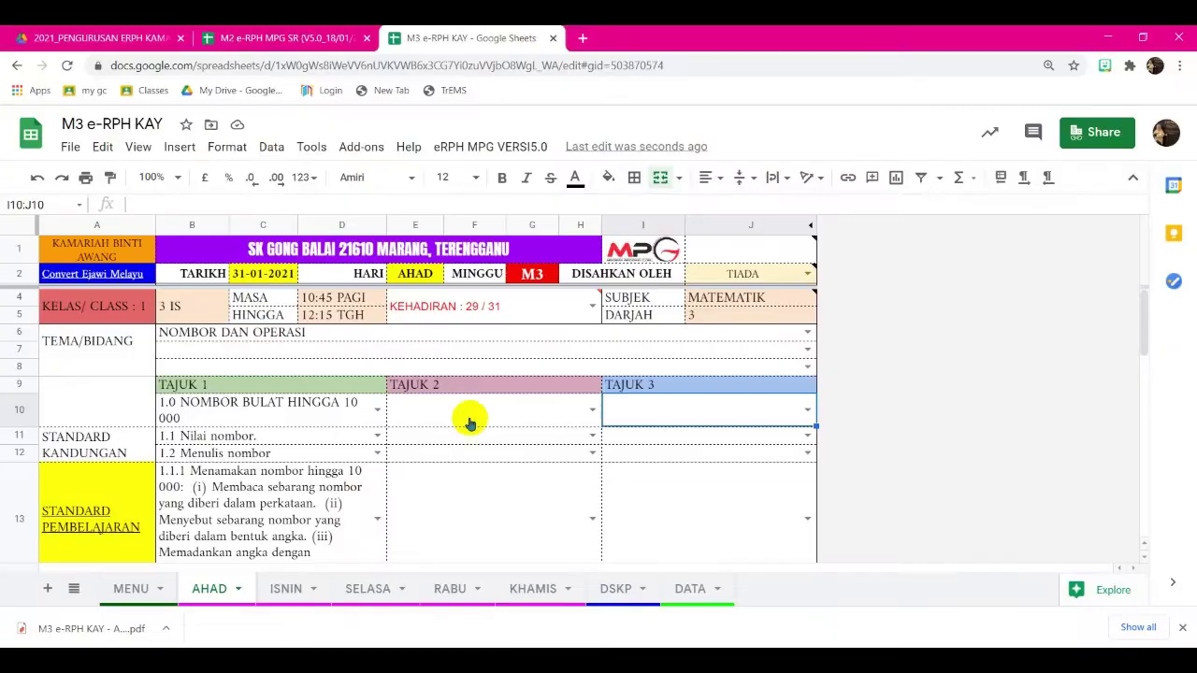
left_click(278, 593)
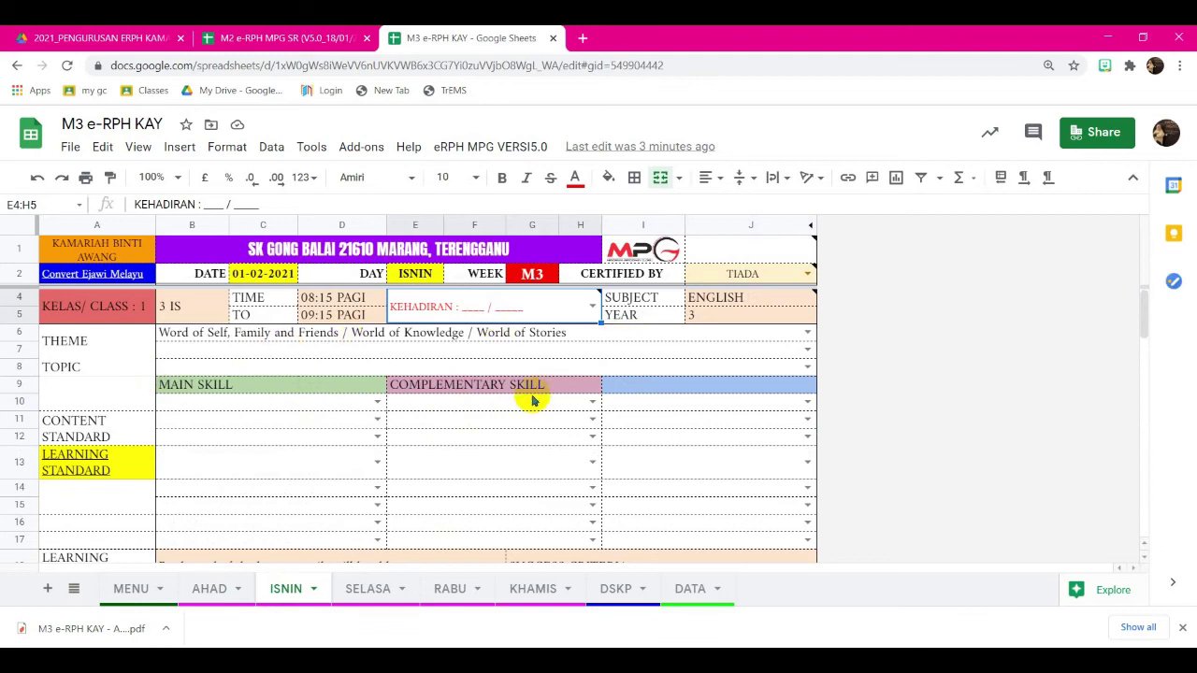
scroll(532, 400, "down", 8)
scroll(532, 400, "up", 3)
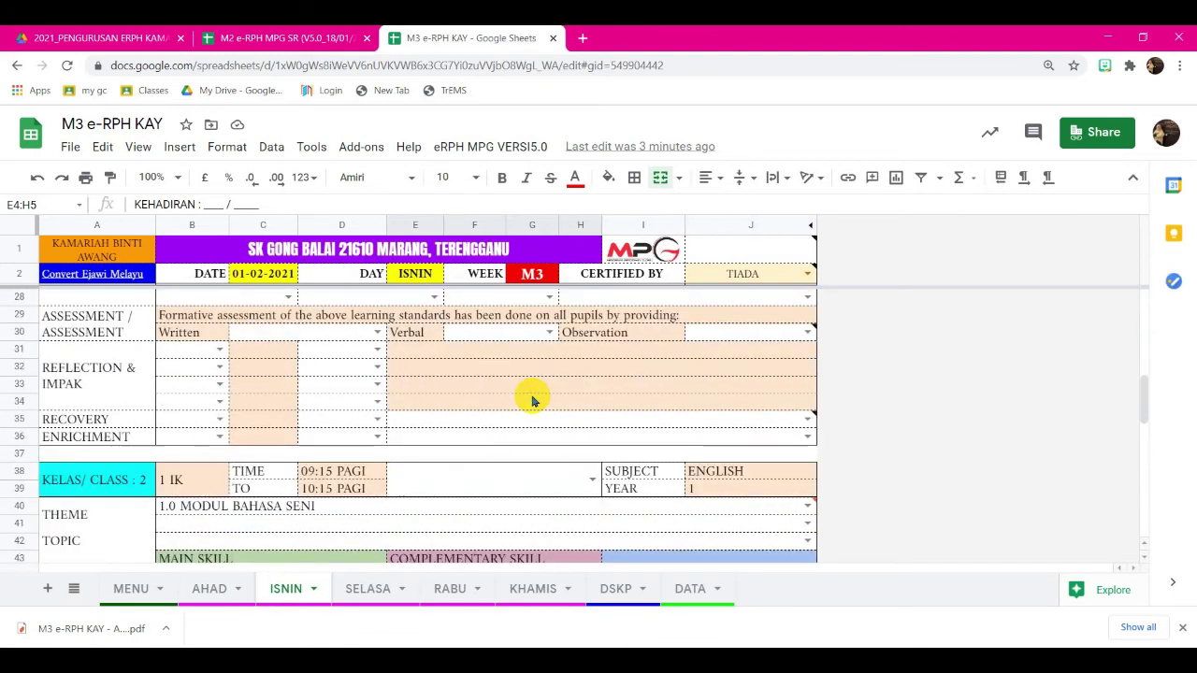
scroll(532, 400, "down", 5)
scroll(532, 400, "up", 4)
scroll(532, 400, "down", 4)
scroll(532, 400, "up", 4)
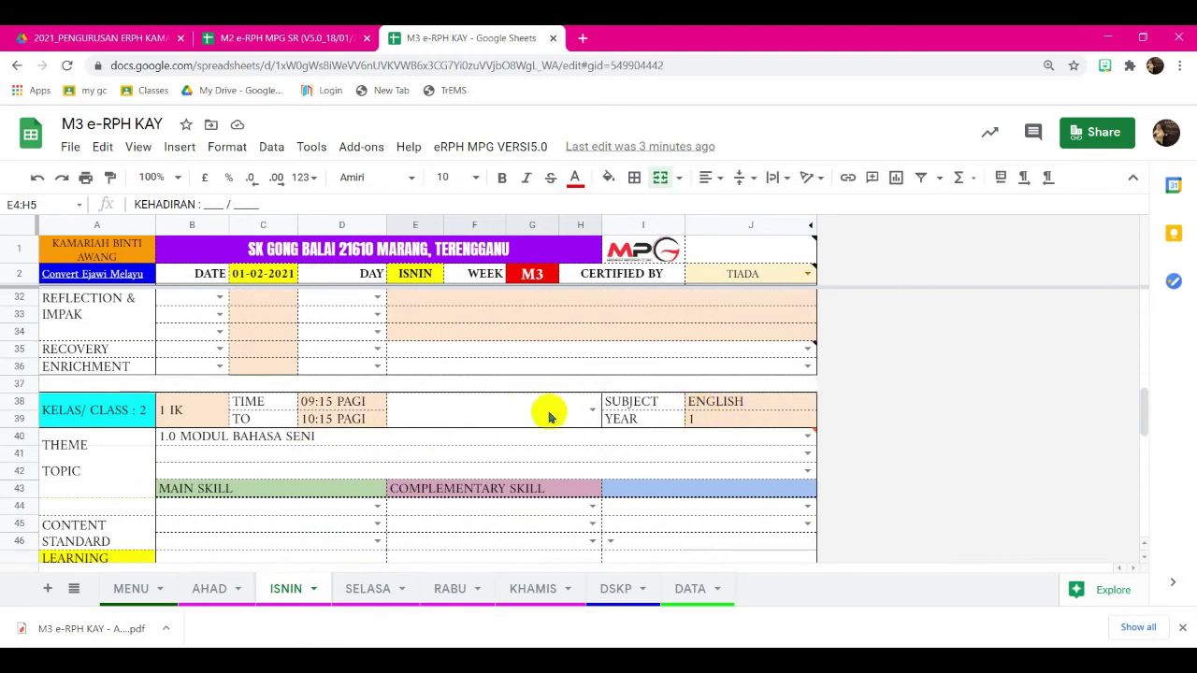
Step: Set the attendance field of class 2 (1 IK) on the ISNIN sheet to PDPC TIDAK DAPAT DIJALANKAN KERANA
left_click(591, 412)
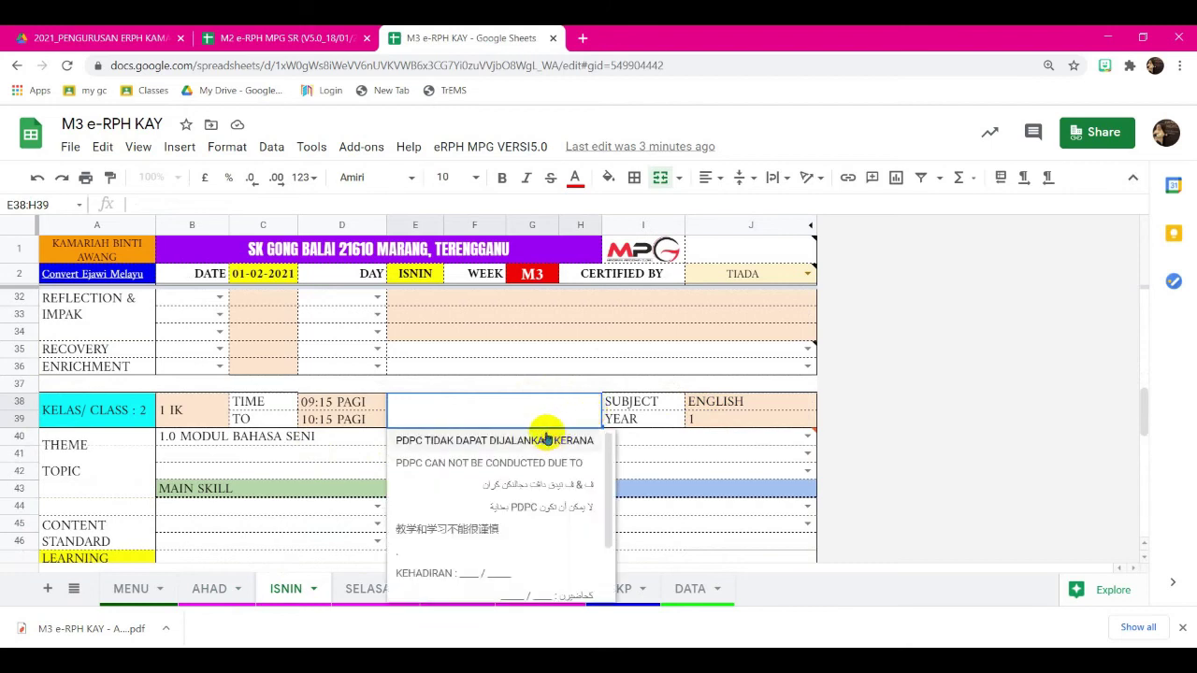
left_click(541, 445)
scroll(606, 436, "up", 5)
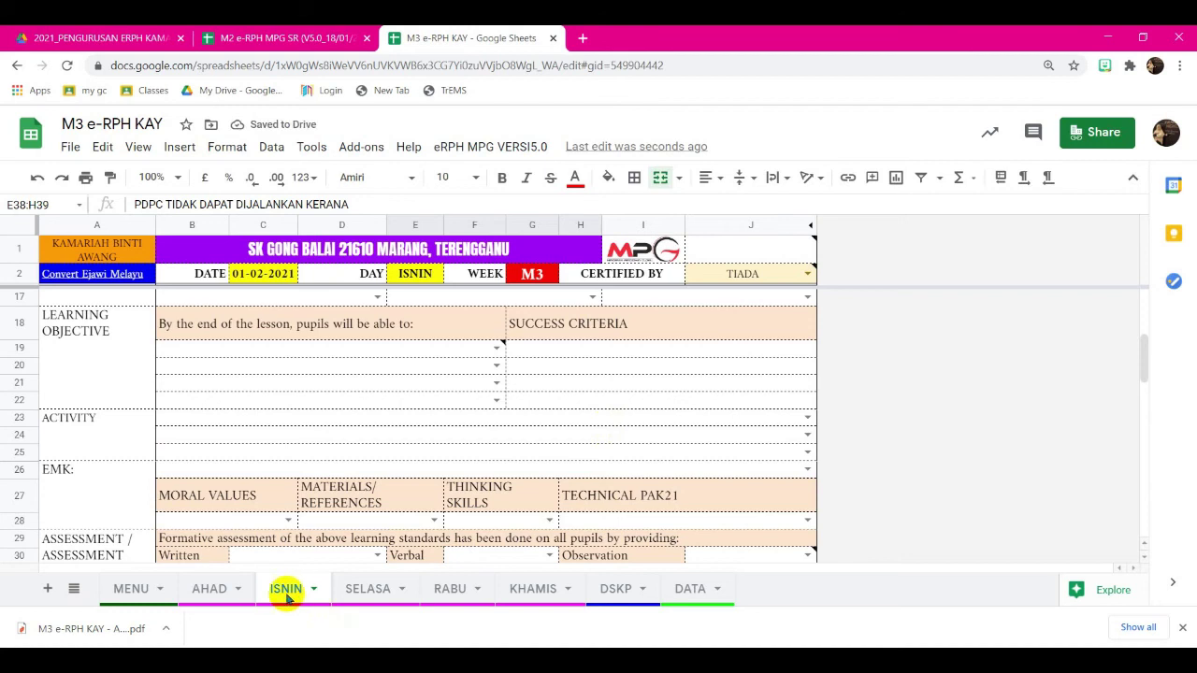
left_click(71, 146)
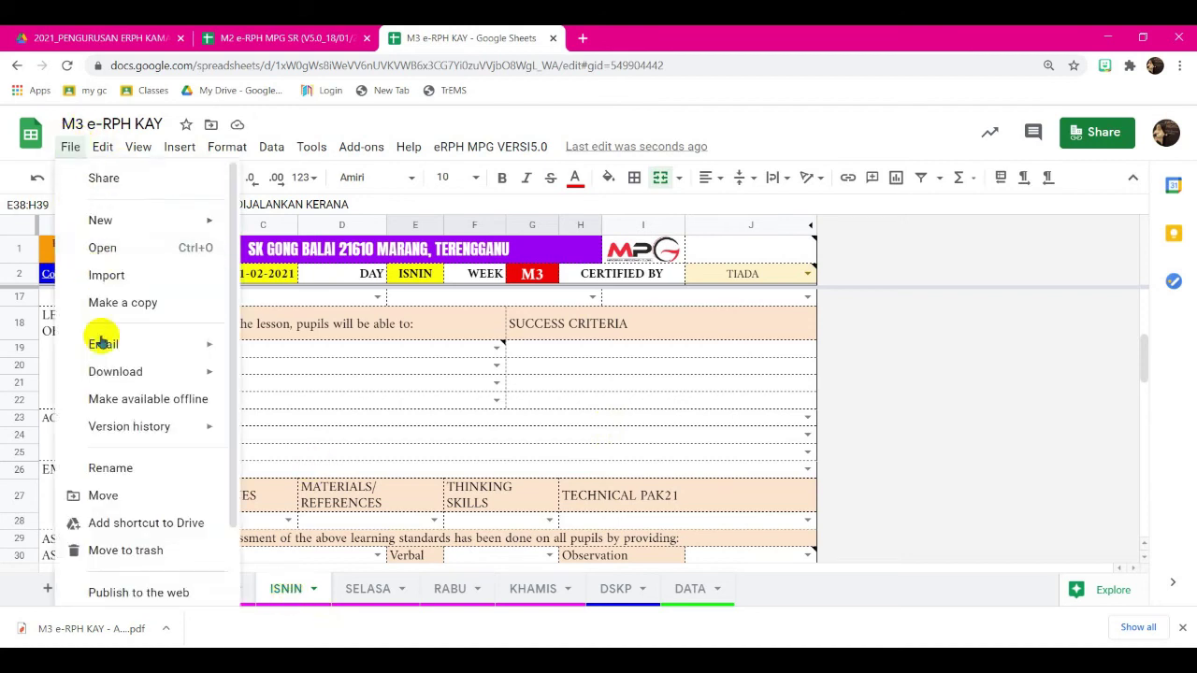
mouse_move(113, 372)
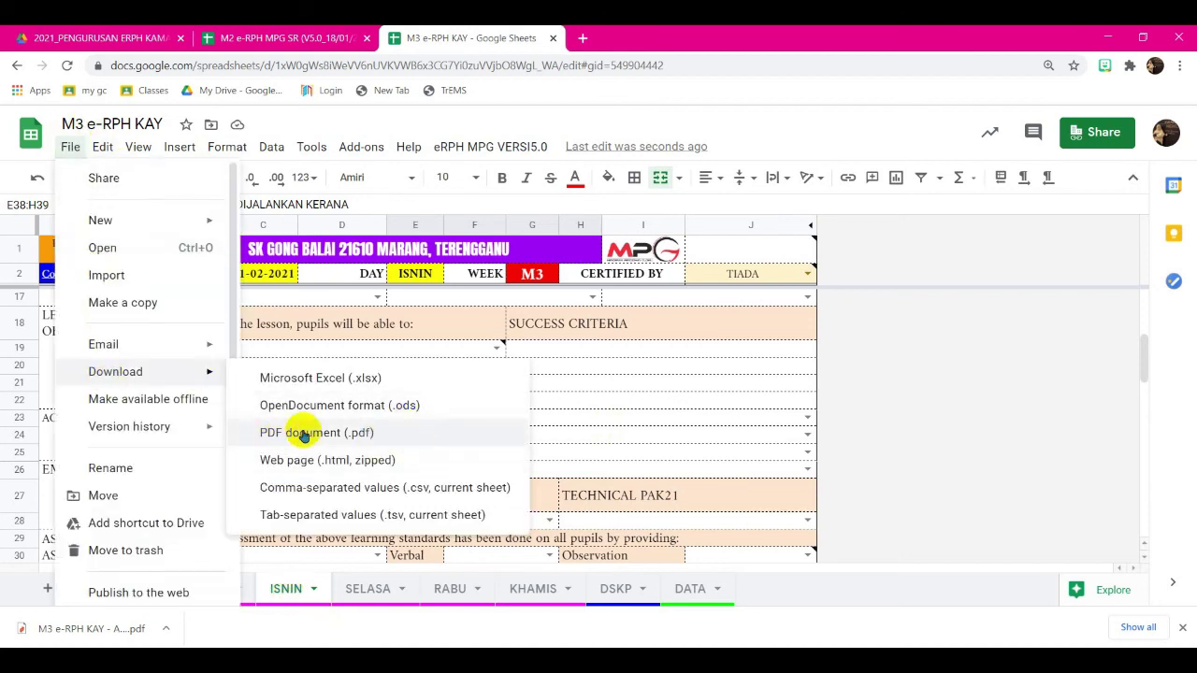
left_click(991, 354)
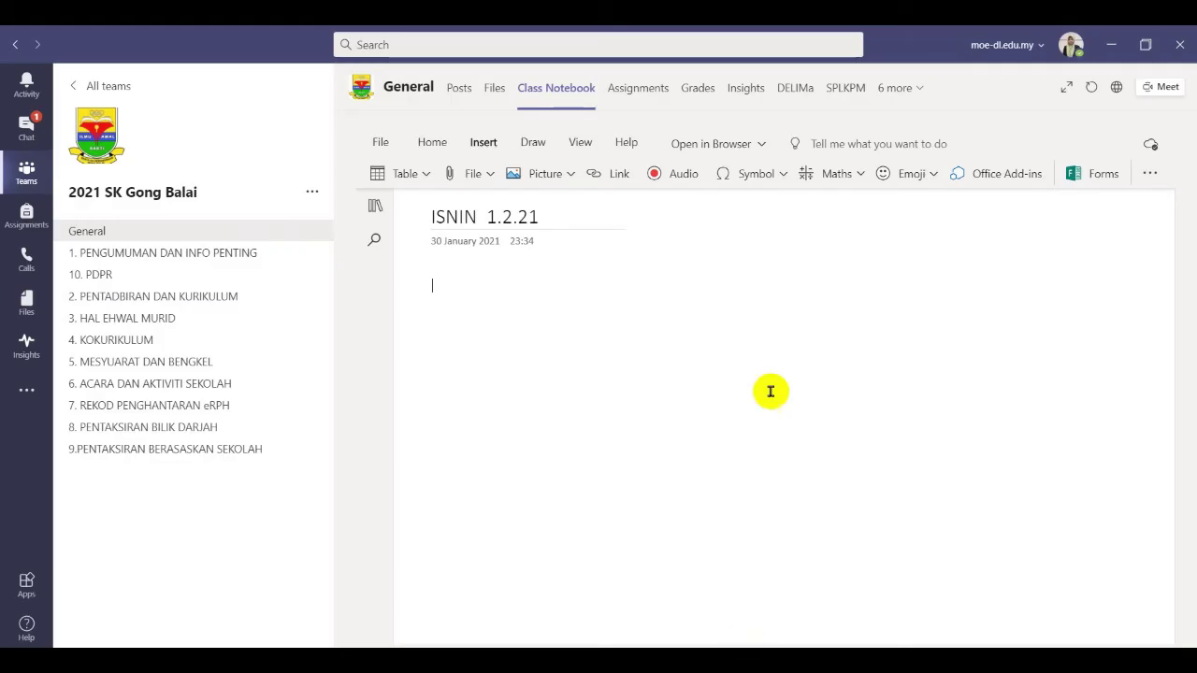
left_click(477, 185)
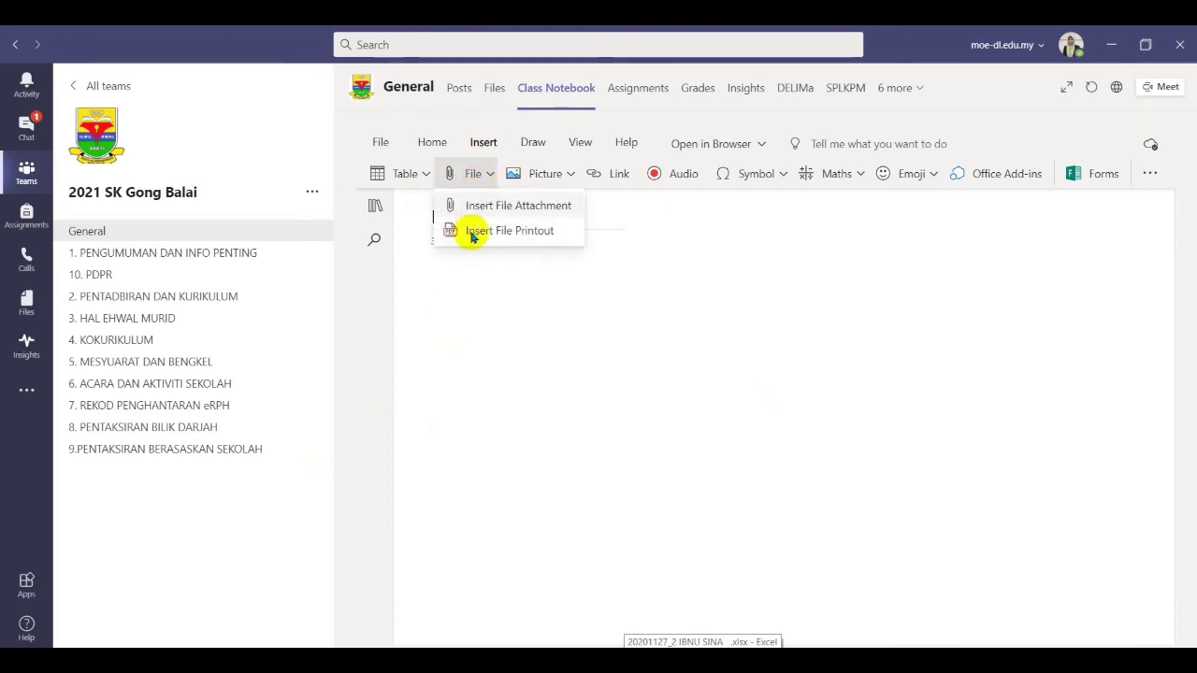
left_click(489, 230)
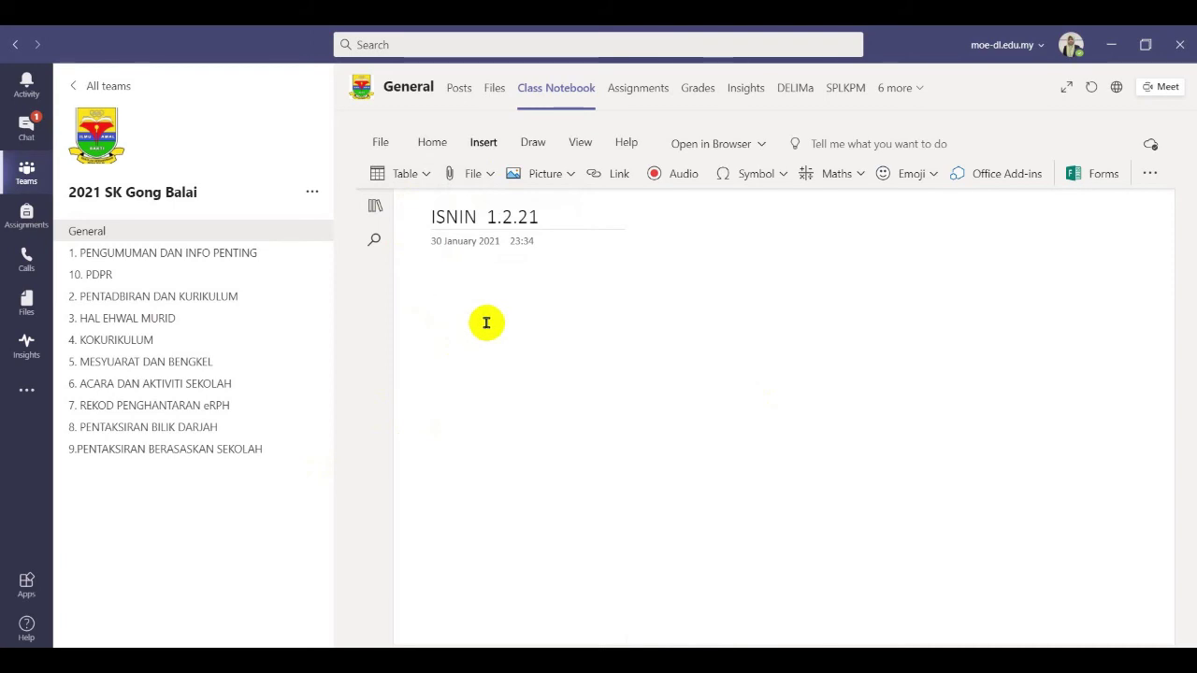
Step: Switch back to Google Sheets and show the M2 e-RPH MPG SR (V5.0_18/01/2021) spreadsheet
key("alt+Tab")
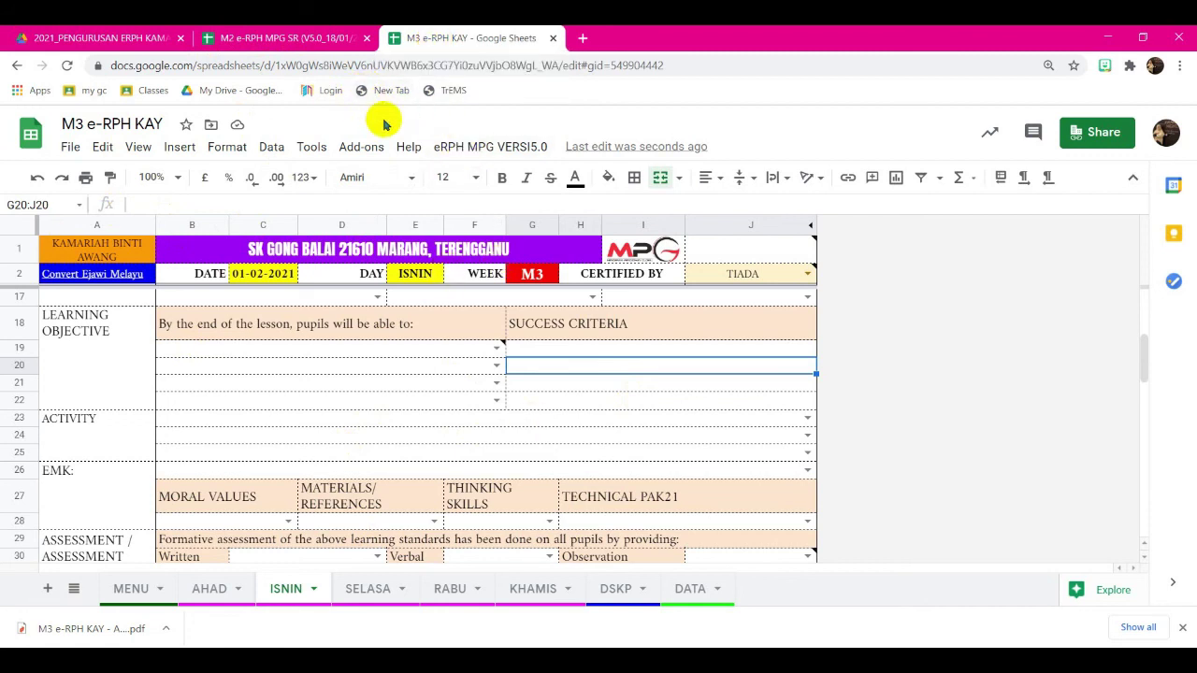
left_click(271, 38)
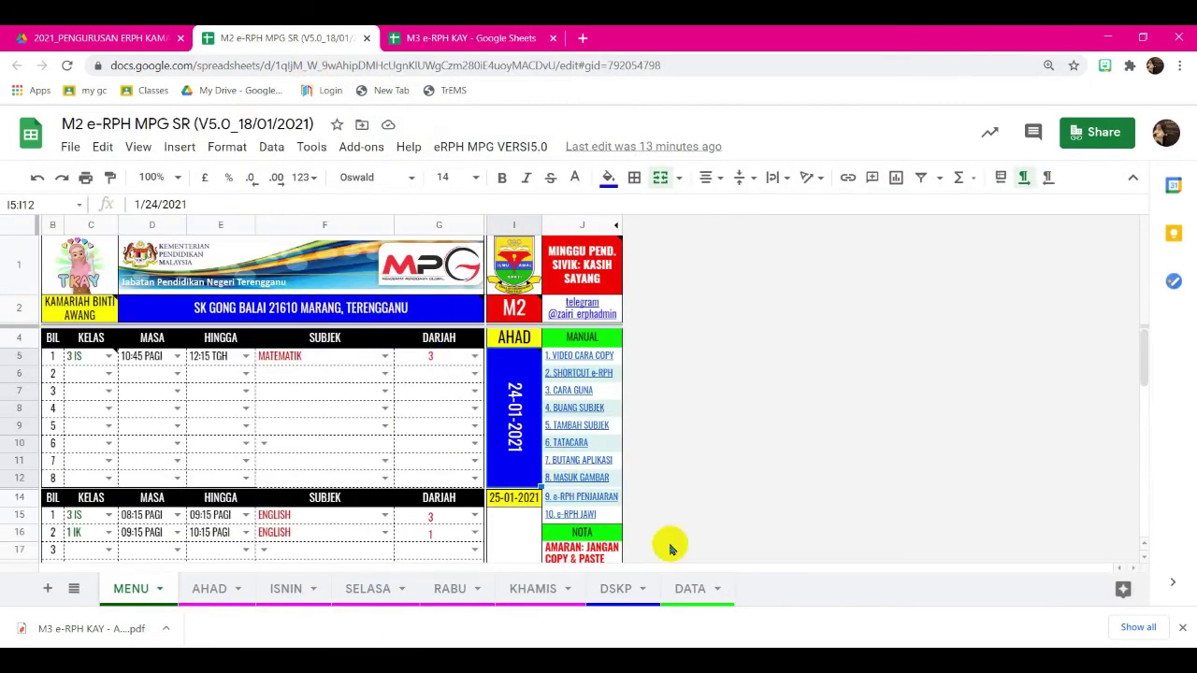
Step: Show the M3 e-RPH KAY spreadsheet, switch back to Teams and display the Class Notebook's sections and pages
left_click(478, 38)
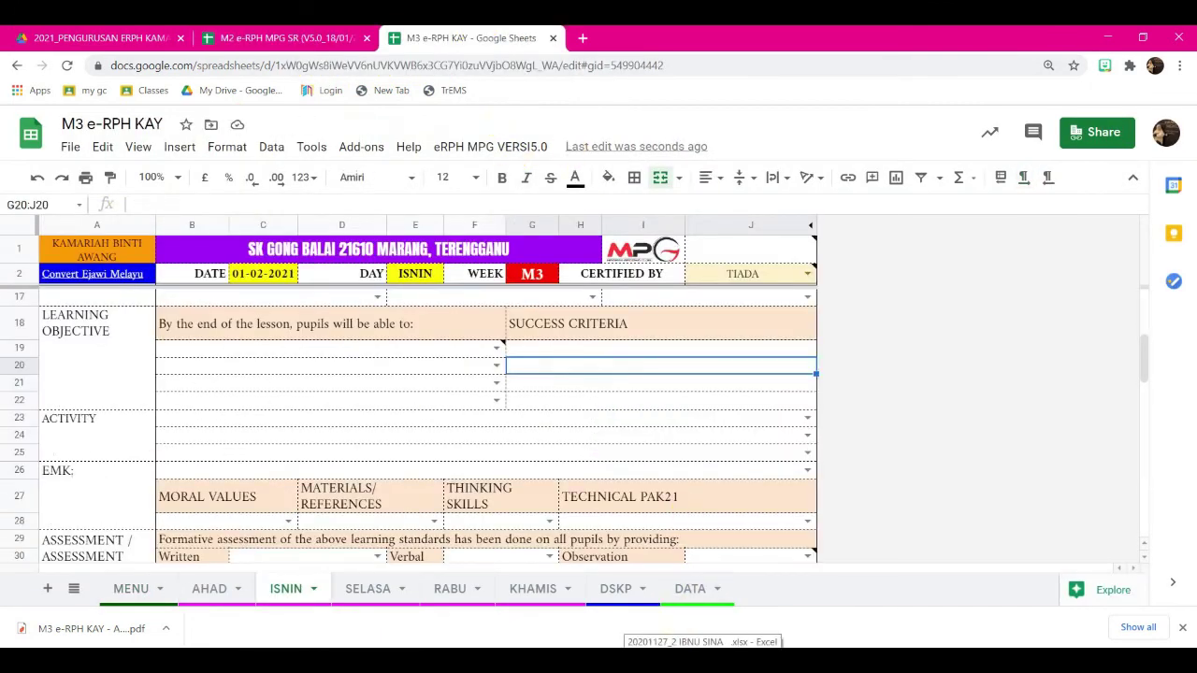
left_click(675, 646)
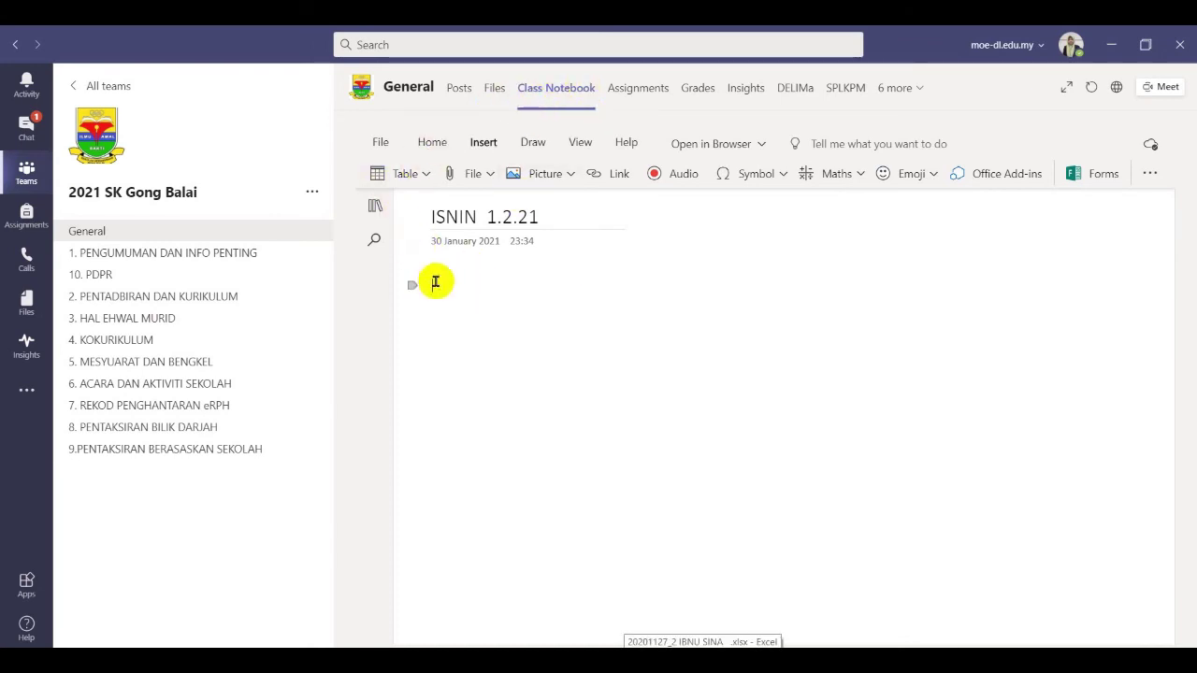
left_click(375, 204)
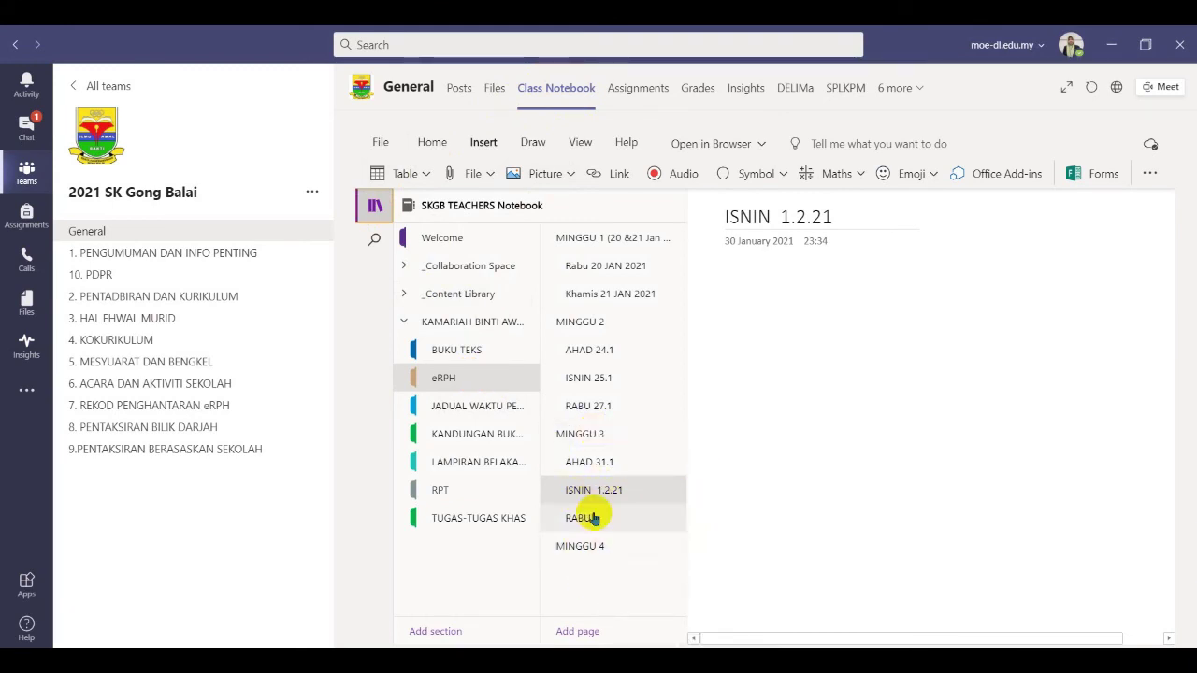
Step: Add a new page titled AHAD 7 FEB 2021 below MINGGU 4 in the eRPH section of the notebook
left_click(592, 546)
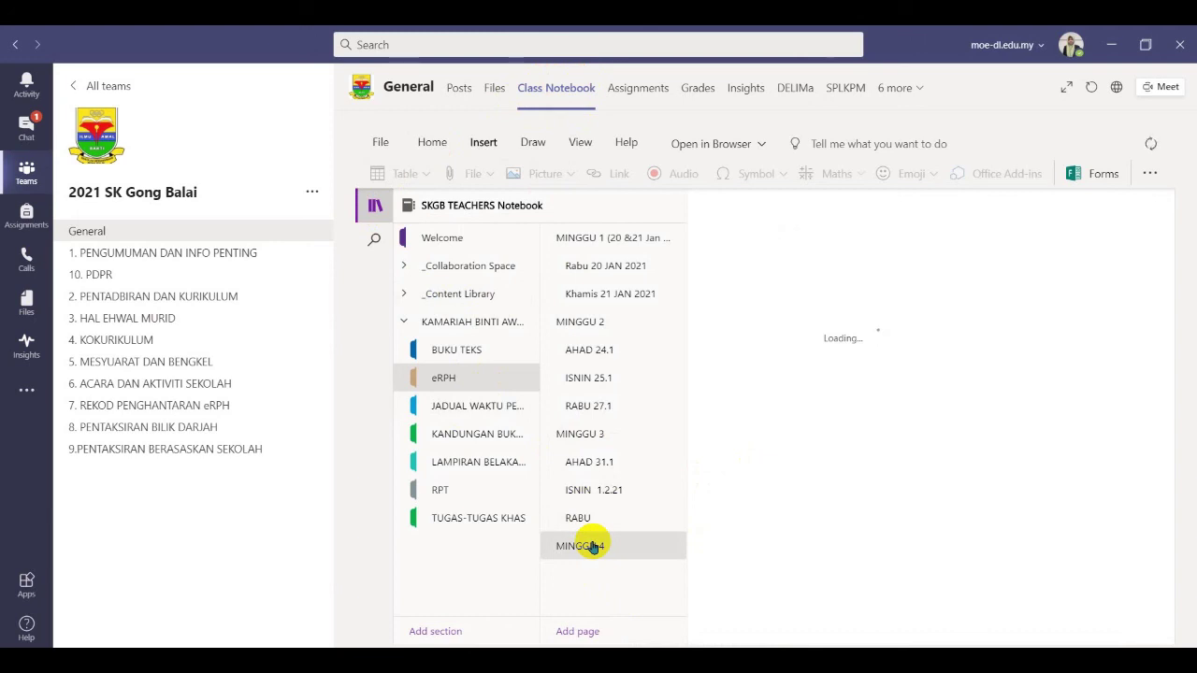
left_click(569, 632)
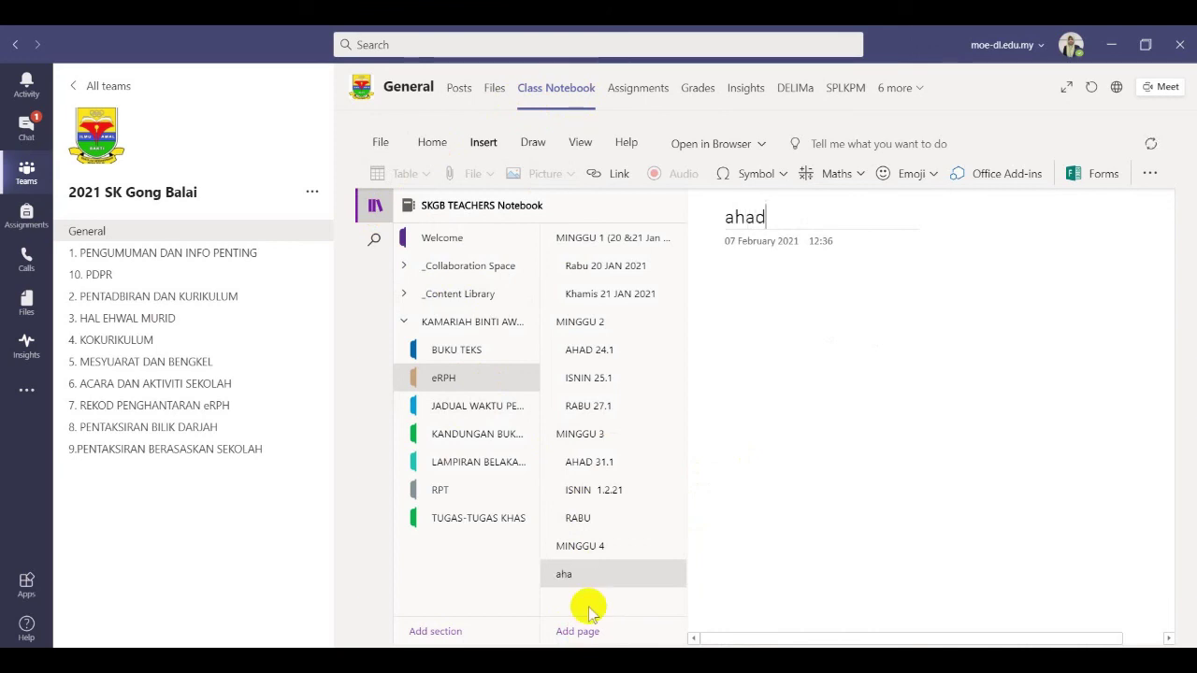
key("BackSpace")
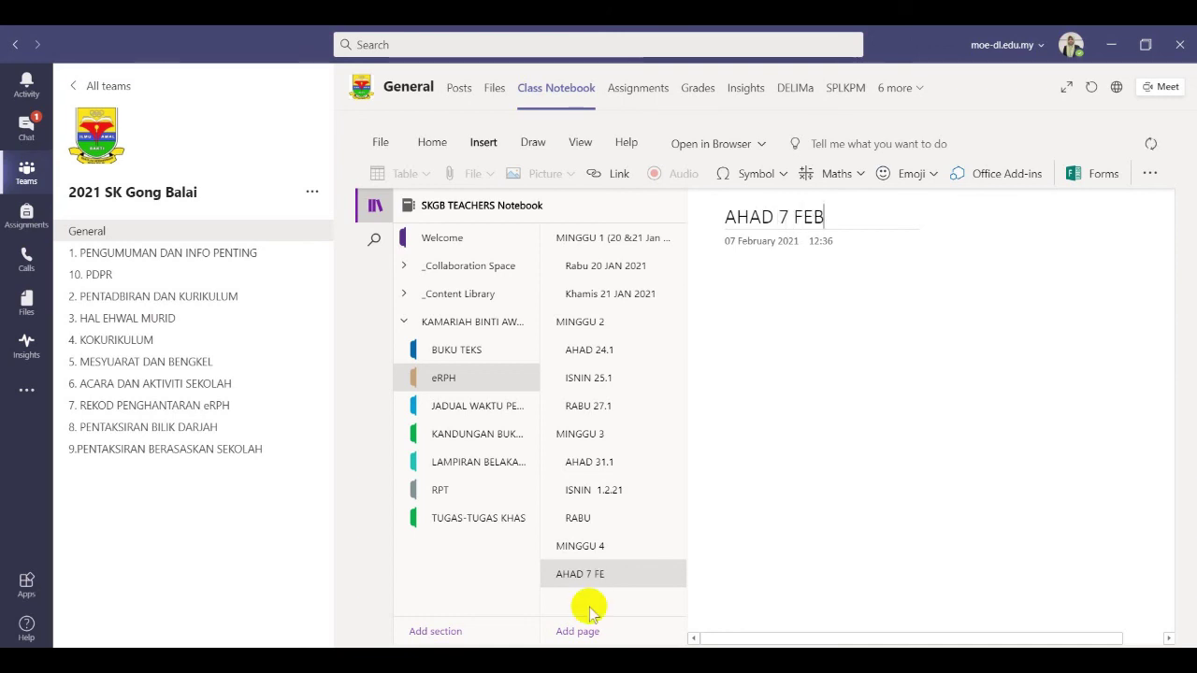
type("1")
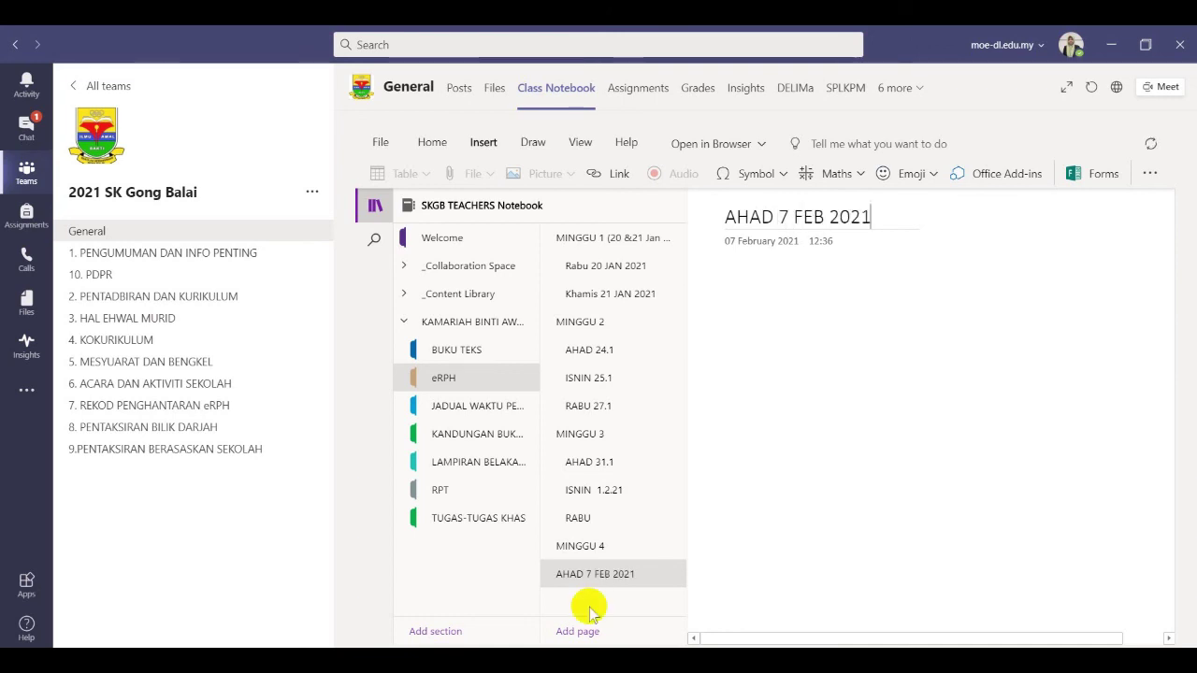
left_click(636, 552)
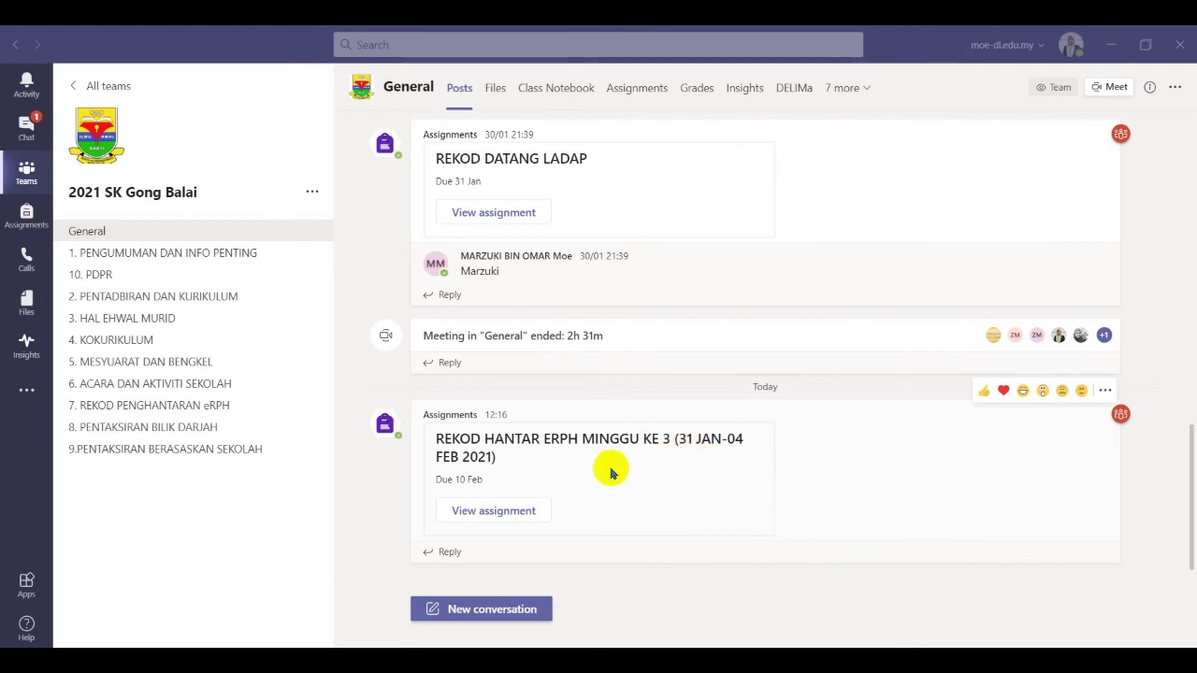
Step: Open the REKOD HANTAR ERPH MINGGU KE 3 (31 JAN-04 FEB 2021) assignment from its General channel post and again from the assignment list
left_click(493, 510)
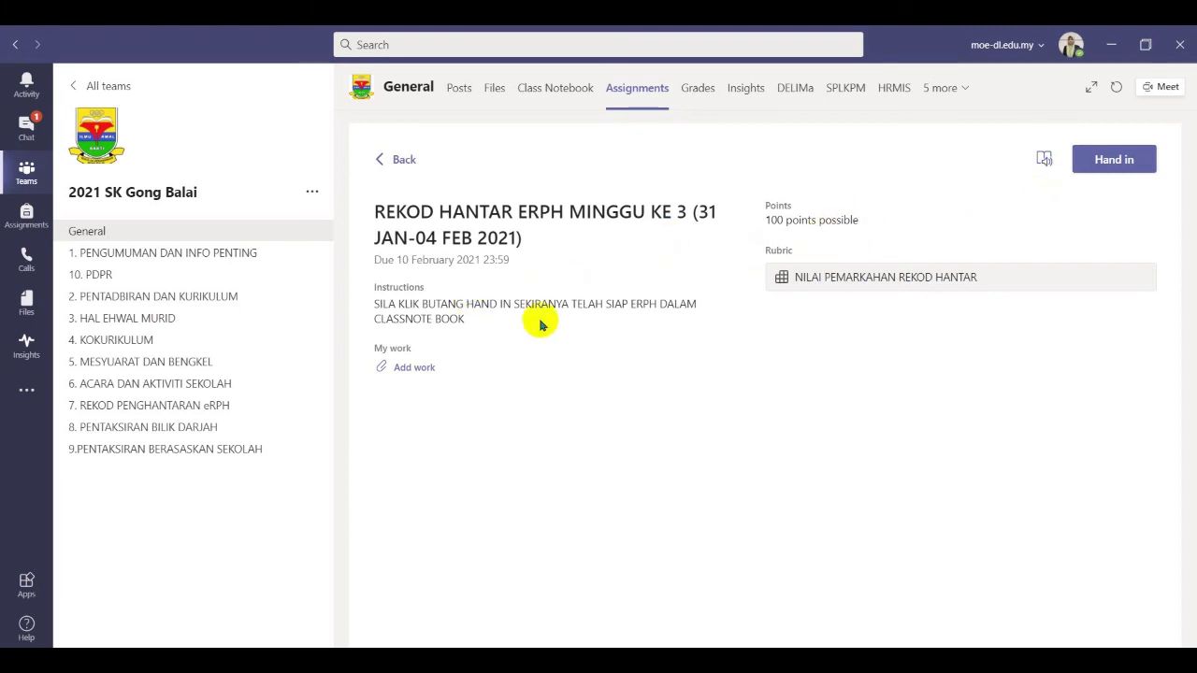
left_click(551, 96)
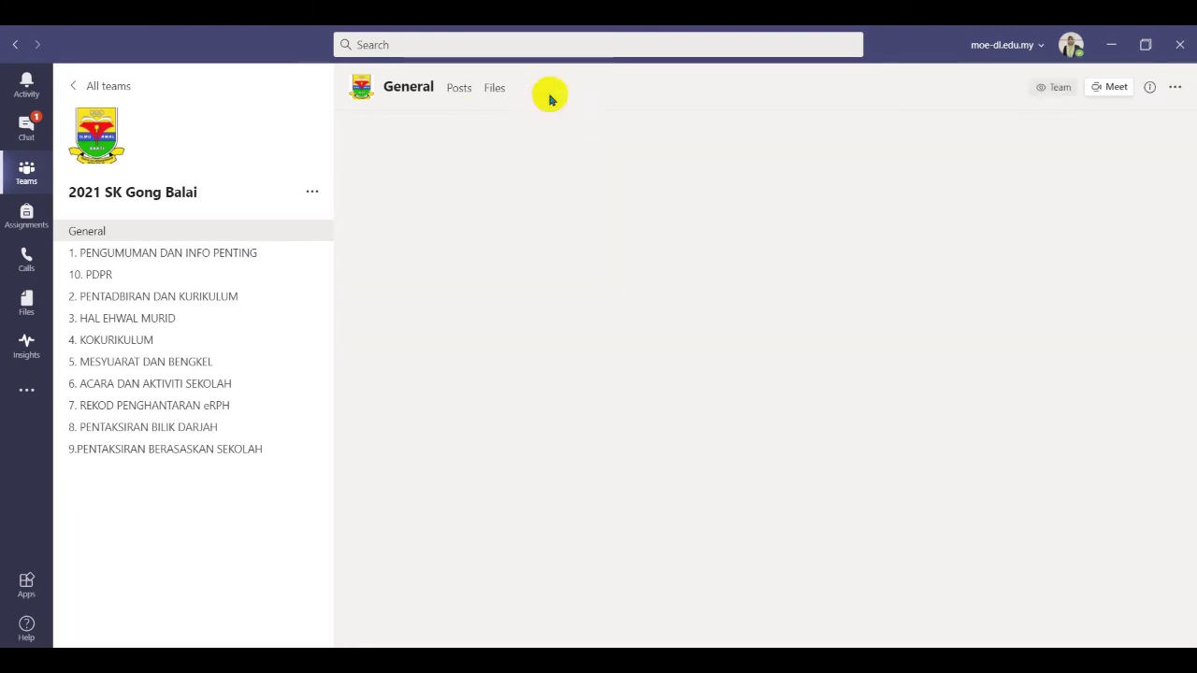
left_click(629, 98)
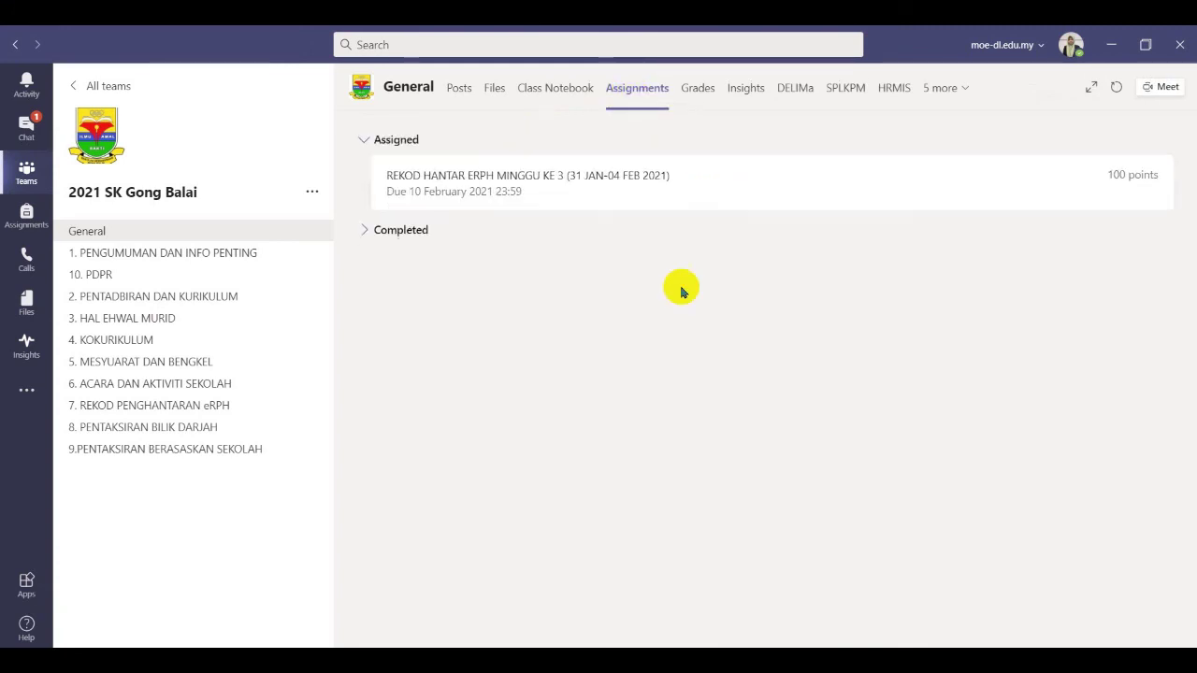
left_click(548, 184)
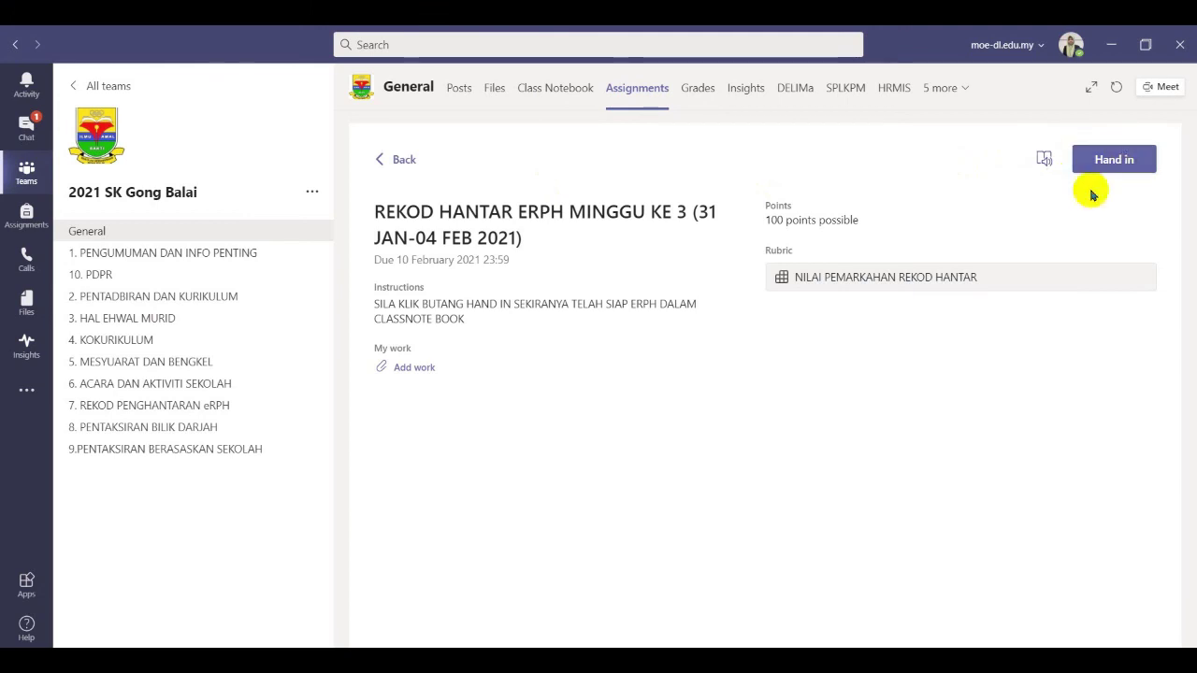